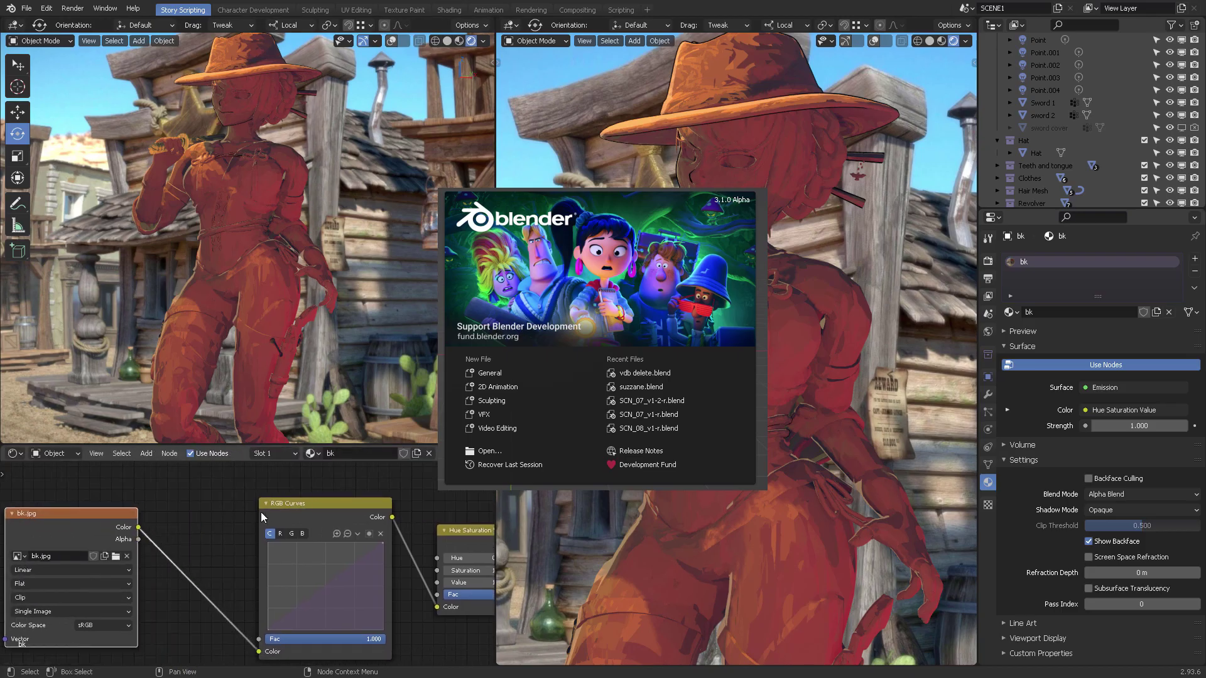
- In the RGB Curves node, add a red curve point at about X 0.35, Y 0.45, and raise the green curve's highlights and darker midtones
{"action": "scroll", "coordinate": [290, 500], "scroll_direction": "up", "scroll_amount": 2}
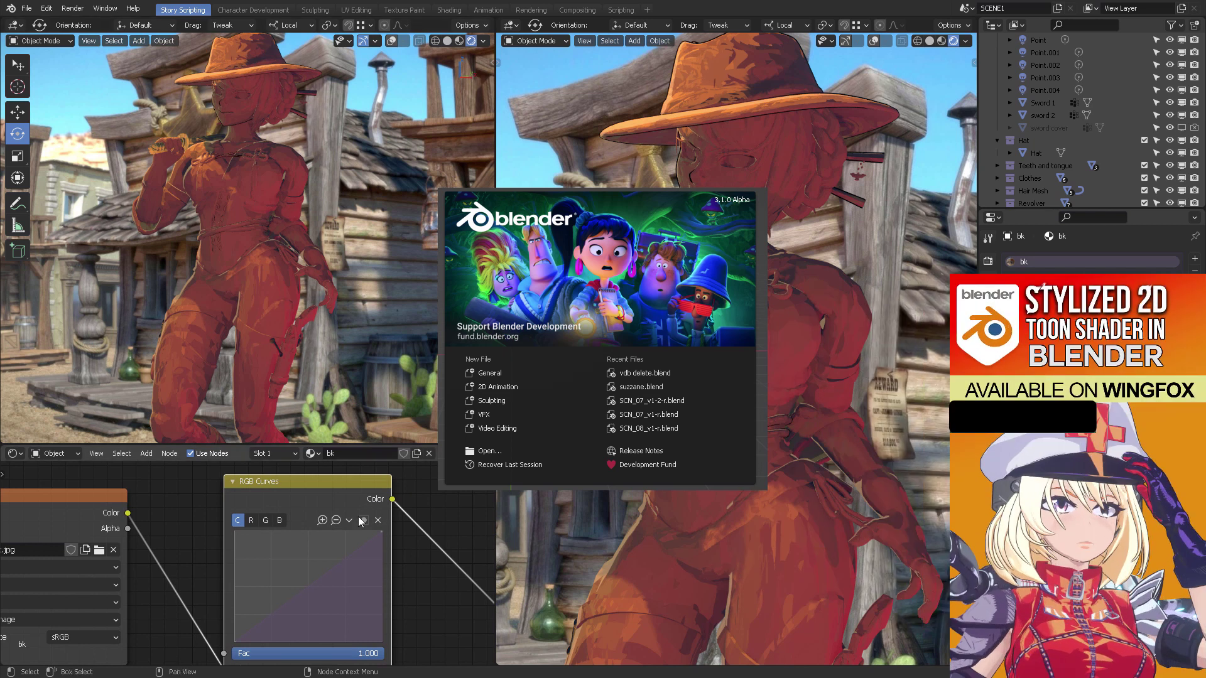
{"action": "left_click_drag", "start_coordinate": [286, 600], "coordinate": [286, 592]}
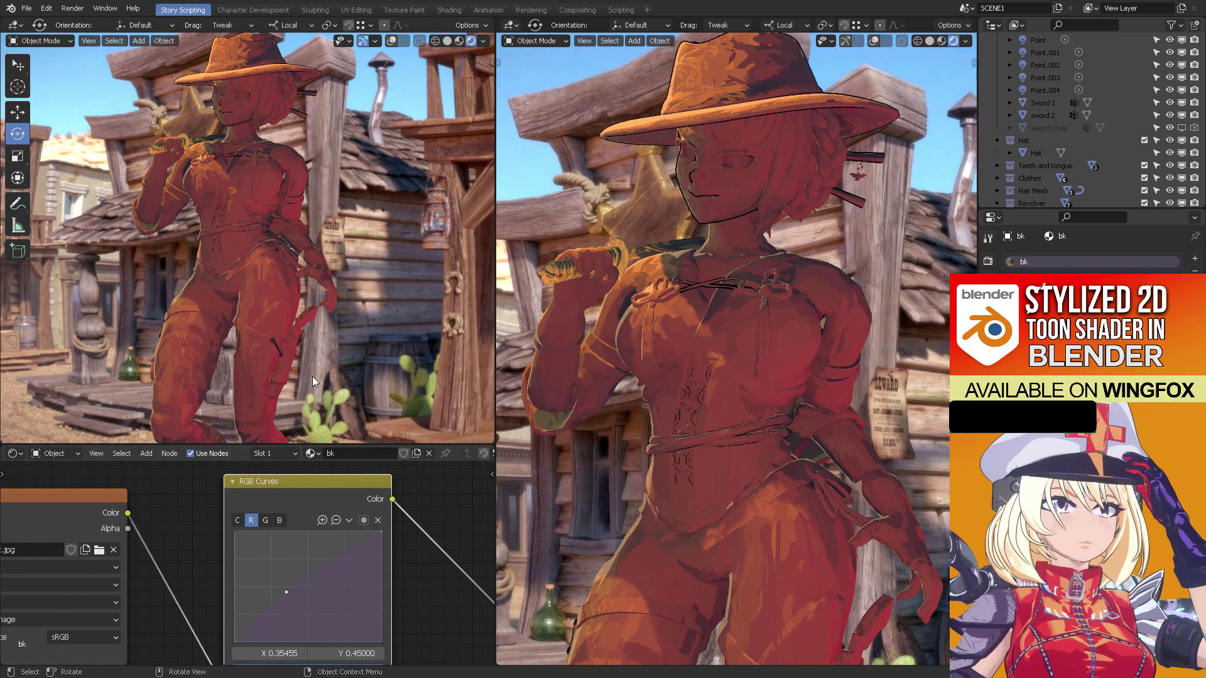
{"action": "left_click", "coordinate": [265, 520]}
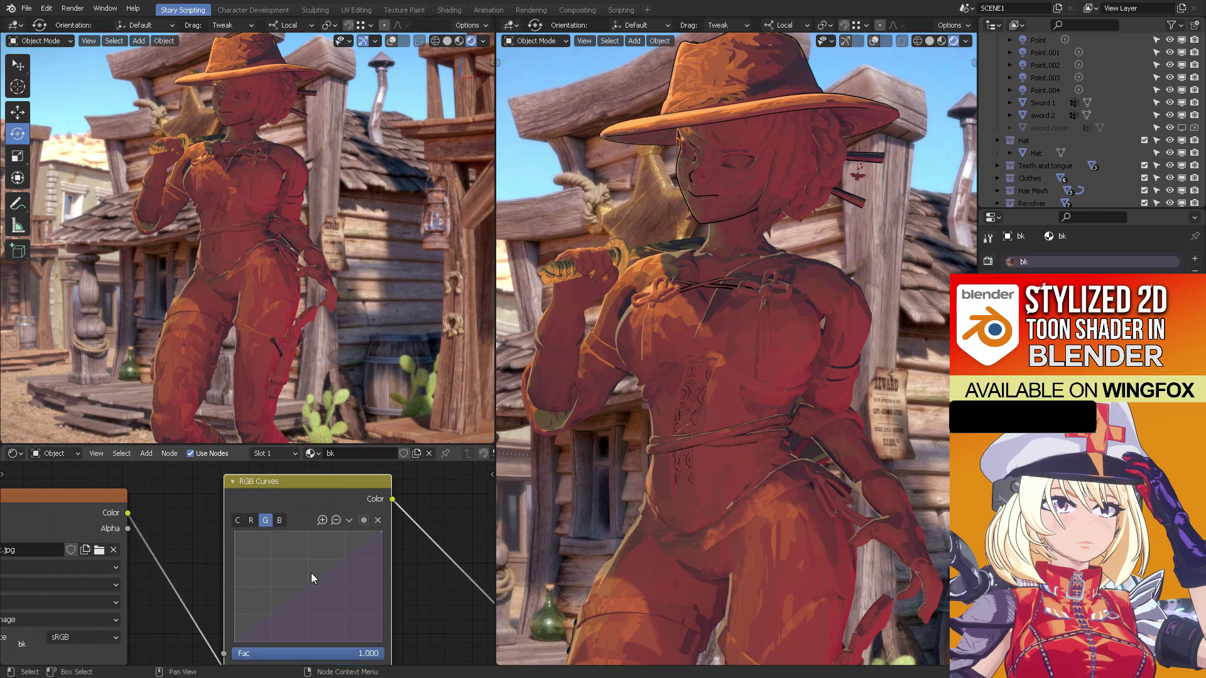
{"action": "left_click_drag", "start_coordinate": [362, 548], "coordinate": [355, 542]}
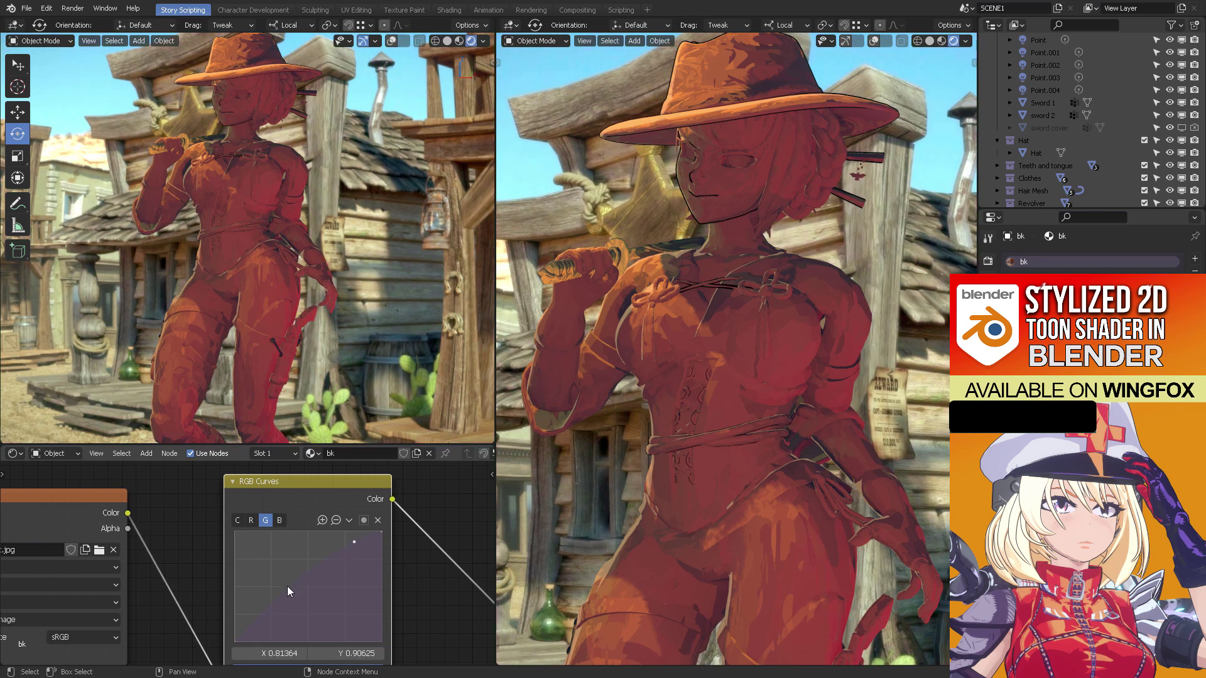
{"action": "left_click_drag", "start_coordinate": [289, 591], "coordinate": [291, 587]}
- Lower the blue curve's end point to 0.775 and brighten the combined curve with points near X 0.61, Y 0.75 and X 0.87, Y 0.79
{"action": "left_click", "coordinate": [279, 521]}
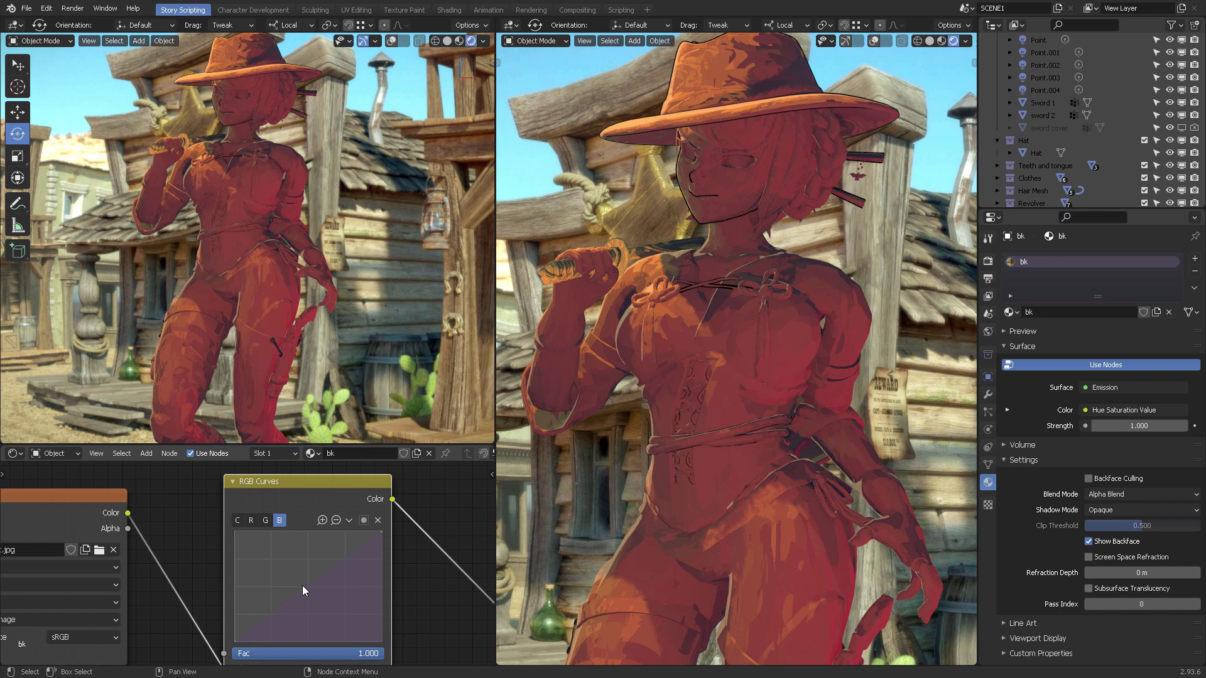
{"action": "left_click_drag", "start_coordinate": [381, 536], "coordinate": [381, 538]}
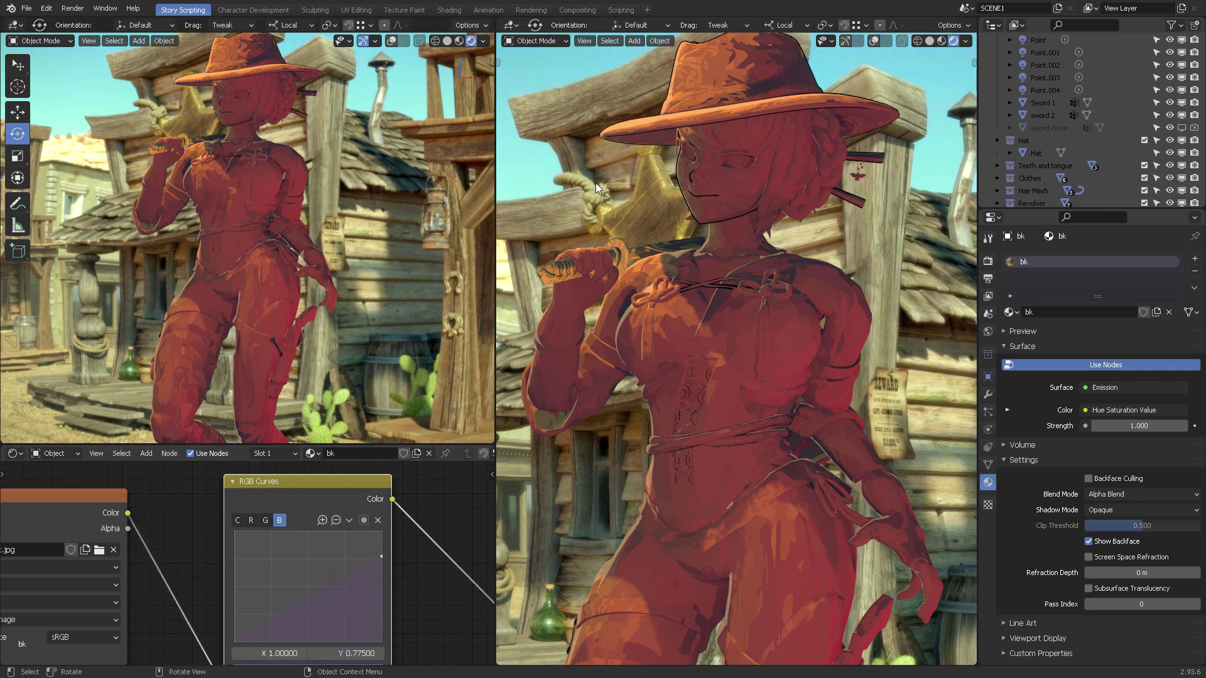
{"action": "left_click", "coordinate": [238, 520]}
{"action": "mouse_move", "coordinate": [306, 586]}
{"action": "left_mouse_down"}
{"action": "mouse_move", "coordinate": [332, 574]}
{"action": "mouse_move", "coordinate": [322, 571]}
{"action": "left_mouse_up"}
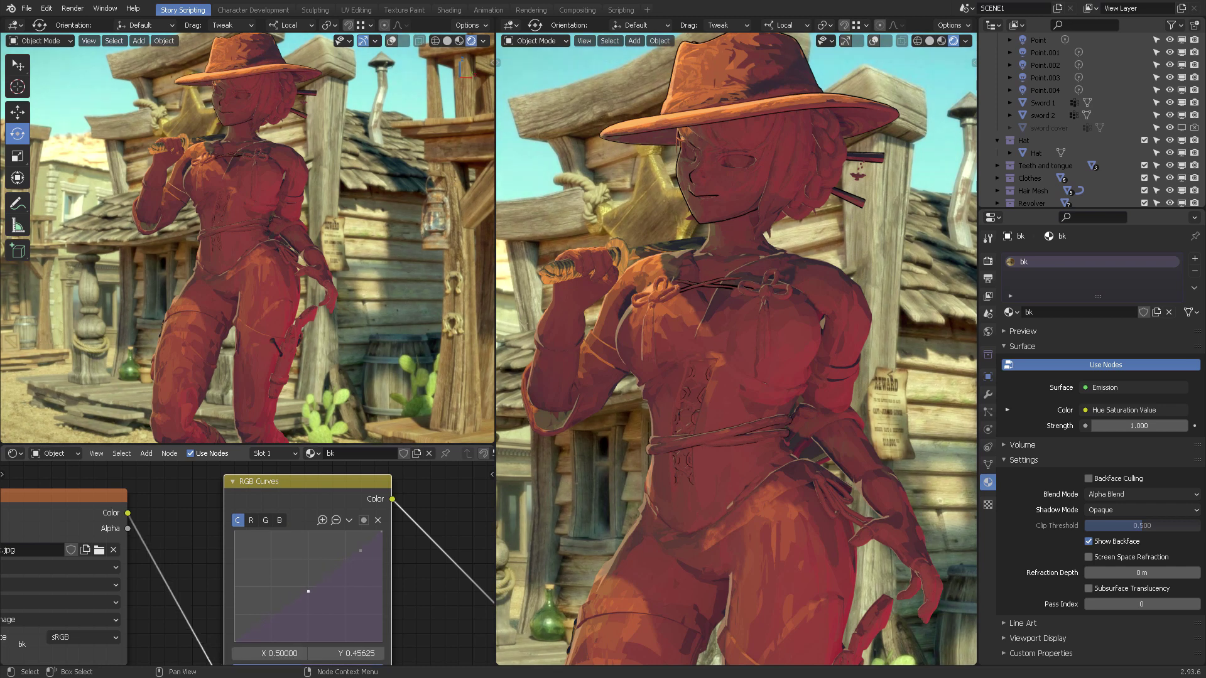
{"action": "left_click_drag", "start_coordinate": [307, 591], "coordinate": [324, 557]}
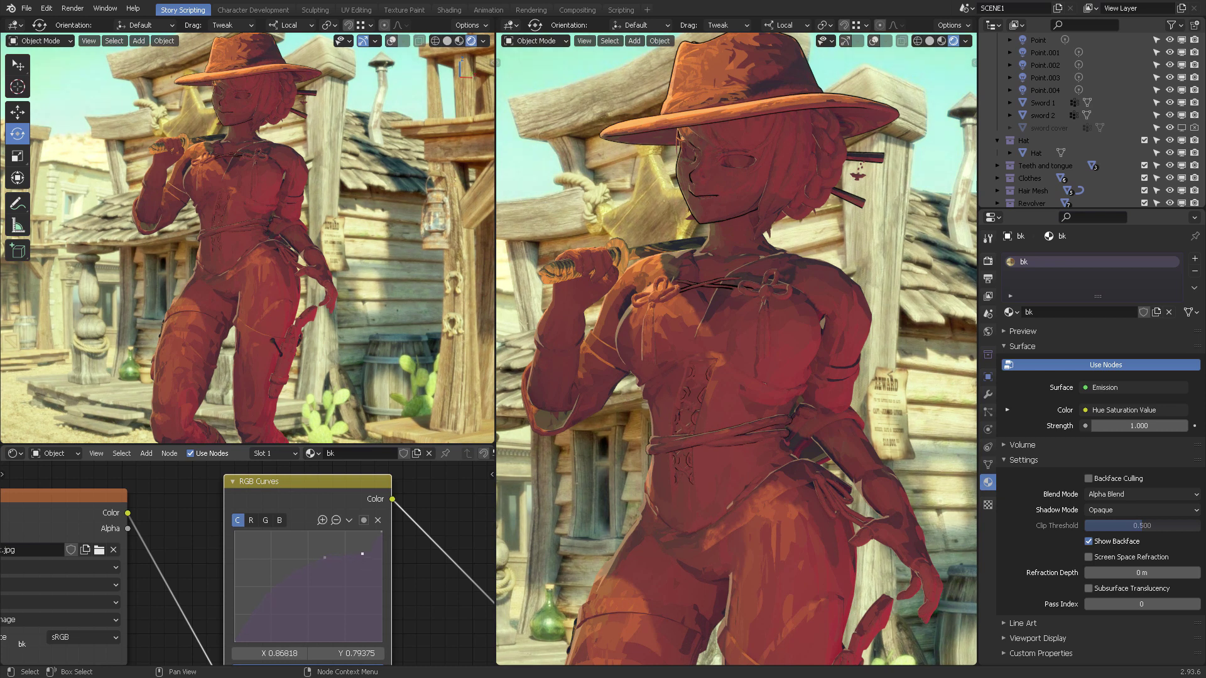
{"action": "left_click_drag", "start_coordinate": [326, 559], "coordinate": [326, 556]}
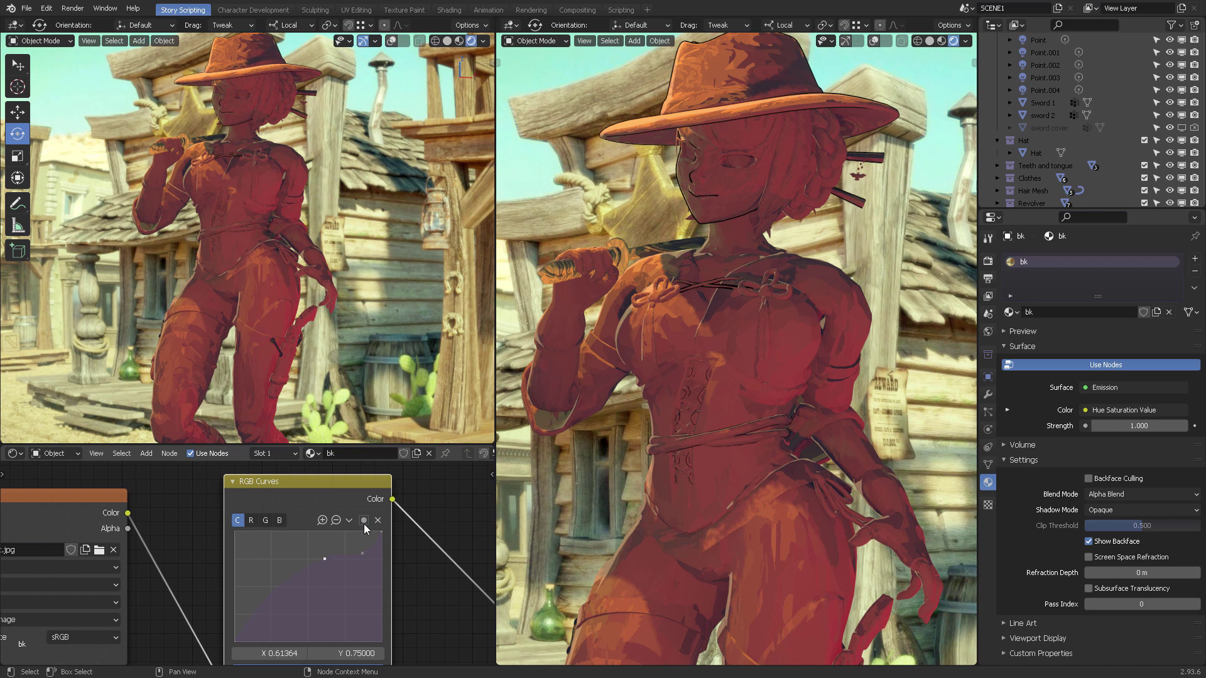
- Show the overlays in the viewport above the node editor so the scene's lights can be picked
{"action": "scroll", "coordinate": [396, 247], "scroll_direction": "down", "scroll_amount": 2}
{"action": "left_click", "coordinate": [392, 40]}
{"action": "left_click", "coordinate": [282, 300]}
{"action": "mouse_move", "coordinate": [286, 301]}
{"action": "middle_mouse_down"}
{"action": "mouse_move", "coordinate": [395, 357]}
{"action": "mouse_move", "coordinate": [394, 284]}
{"action": "middle_mouse_up"}
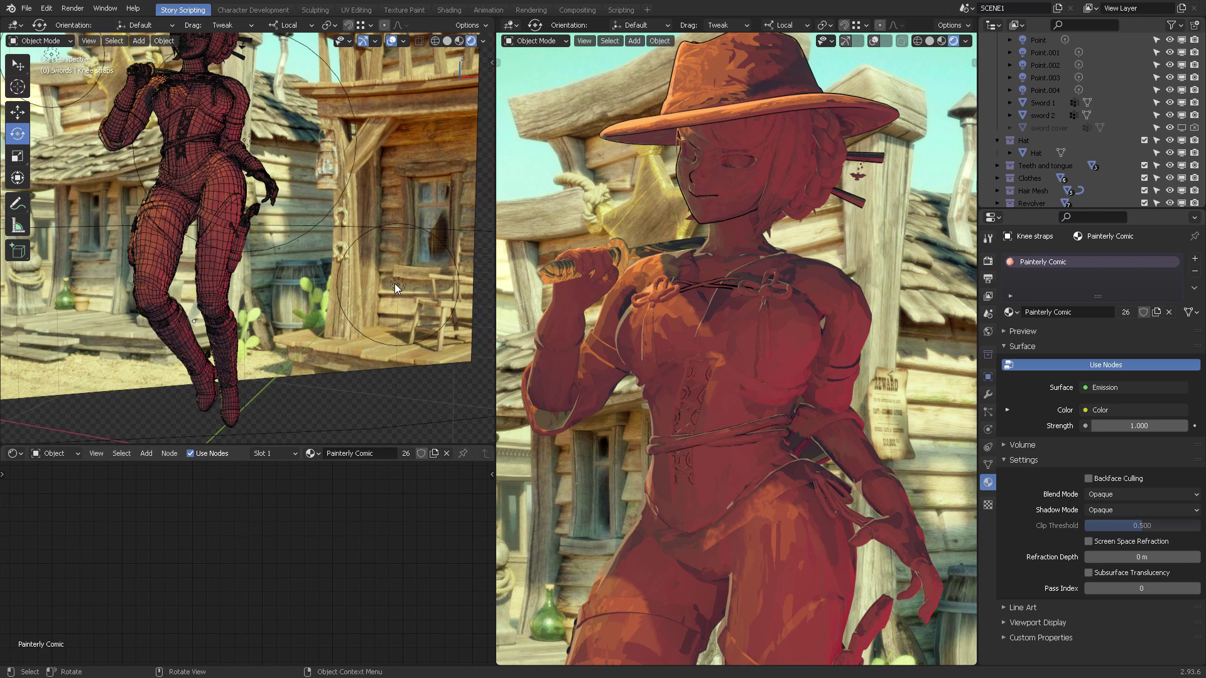
- Set the colour of the point light Point.001 to light orange with hue 0.062 and saturation 0.740
{"action": "left_click", "coordinate": [394, 284]}
{"action": "left_click", "coordinate": [1089, 325]}
{"action": "left_click_drag", "start_coordinate": [1118, 228], "coordinate": [1114, 222]}
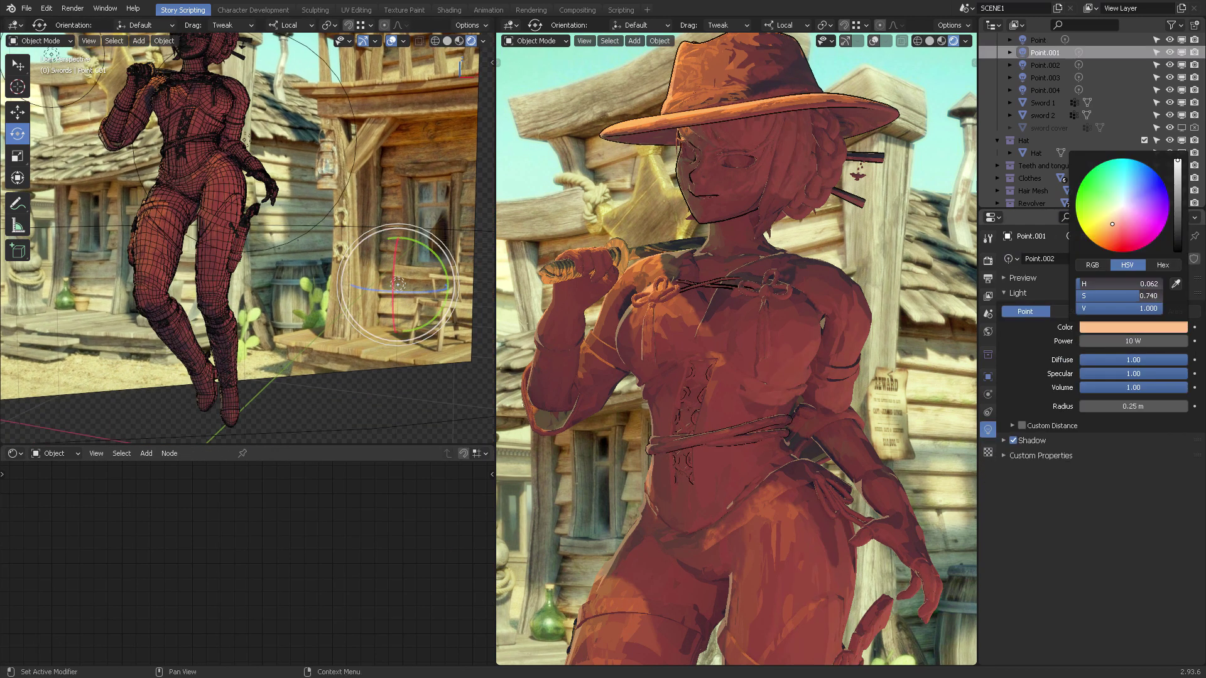
- Go through the point lights from Point to Point.004 and compare their colour settings
{"action": "left_click", "coordinate": [1054, 66]}
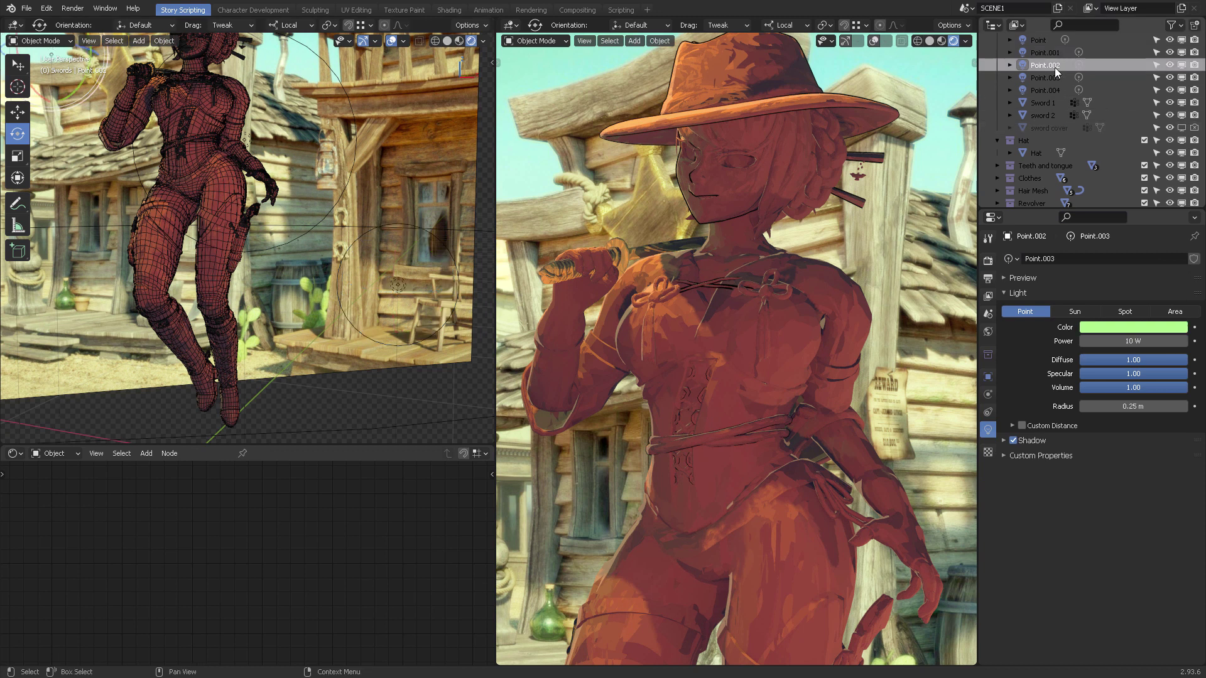
{"action": "left_click", "coordinate": [1046, 78]}
{"action": "left_click", "coordinate": [1049, 92]}
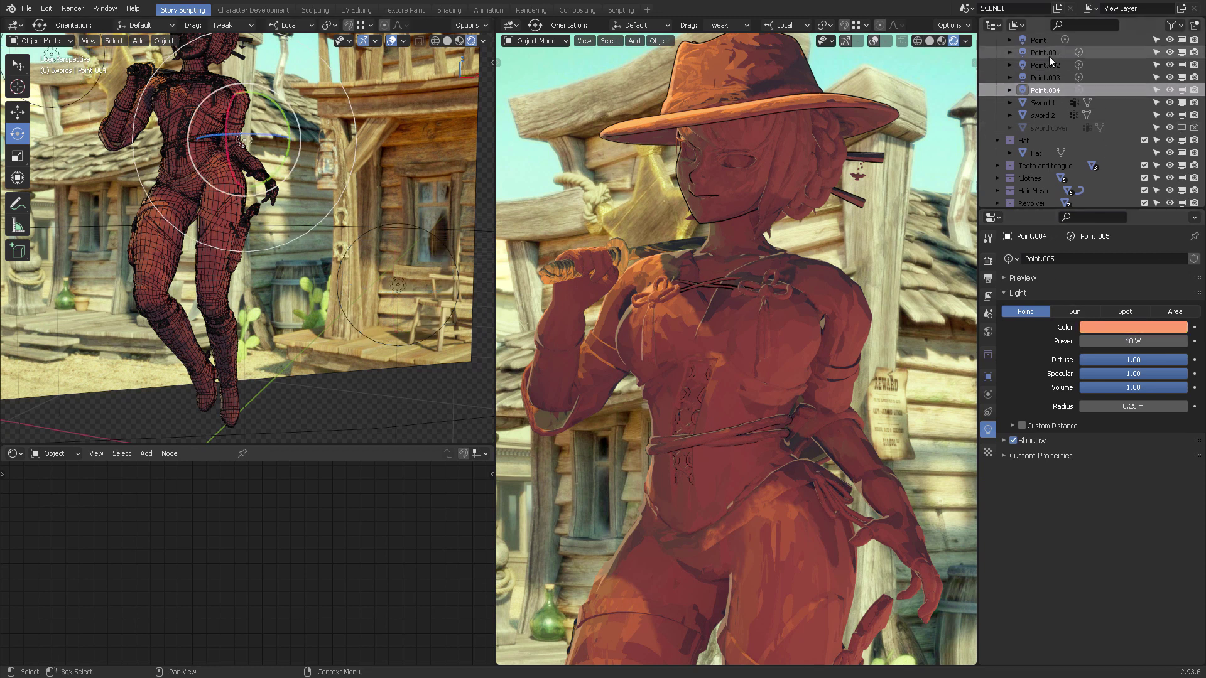
{"action": "left_click", "coordinate": [1047, 54]}
{"action": "left_click", "coordinate": [1042, 42]}
{"action": "left_click", "coordinate": [1043, 53]}
{"action": "left_click", "coordinate": [1042, 65]}
- Shift the colour of the point light Point.004 to a warmer orange tone
{"action": "left_click", "coordinate": [1042, 89]}
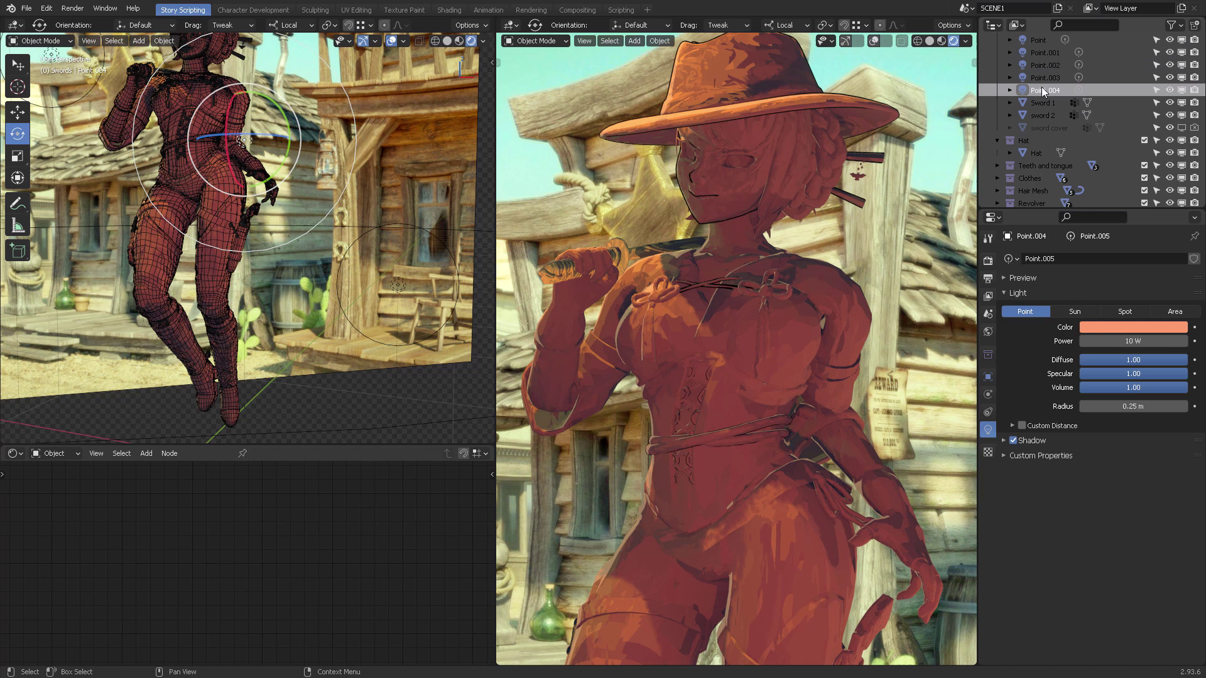
{"action": "left_click", "coordinate": [1099, 327]}
{"action": "left_click", "coordinate": [1100, 222]}
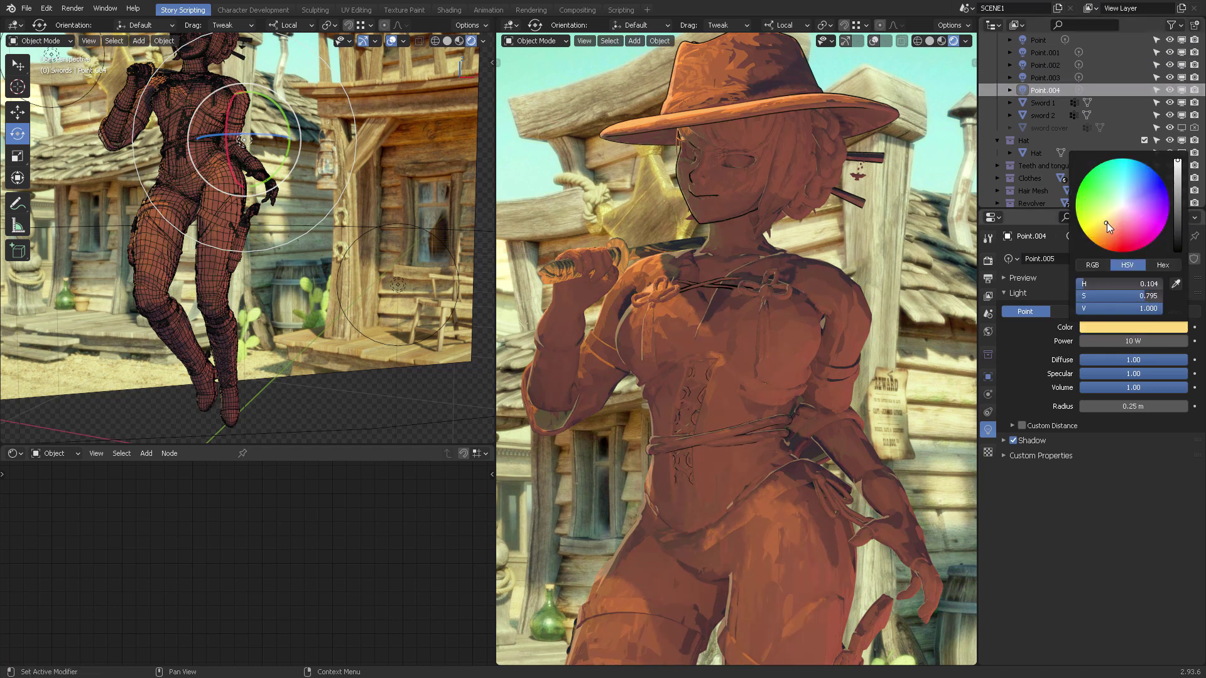
{"action": "left_click_drag", "start_coordinate": [1107, 223], "coordinate": [1101, 223]}
{"action": "mouse_move", "coordinate": [1106, 220]}
{"action": "left_mouse_down"}
{"action": "mouse_move", "coordinate": [1129, 215]}
{"action": "mouse_move", "coordinate": [1135, 195]}
{"action": "mouse_move", "coordinate": [1114, 208]}
{"action": "mouse_move", "coordinate": [1117, 222]}
{"action": "left_mouse_up"}
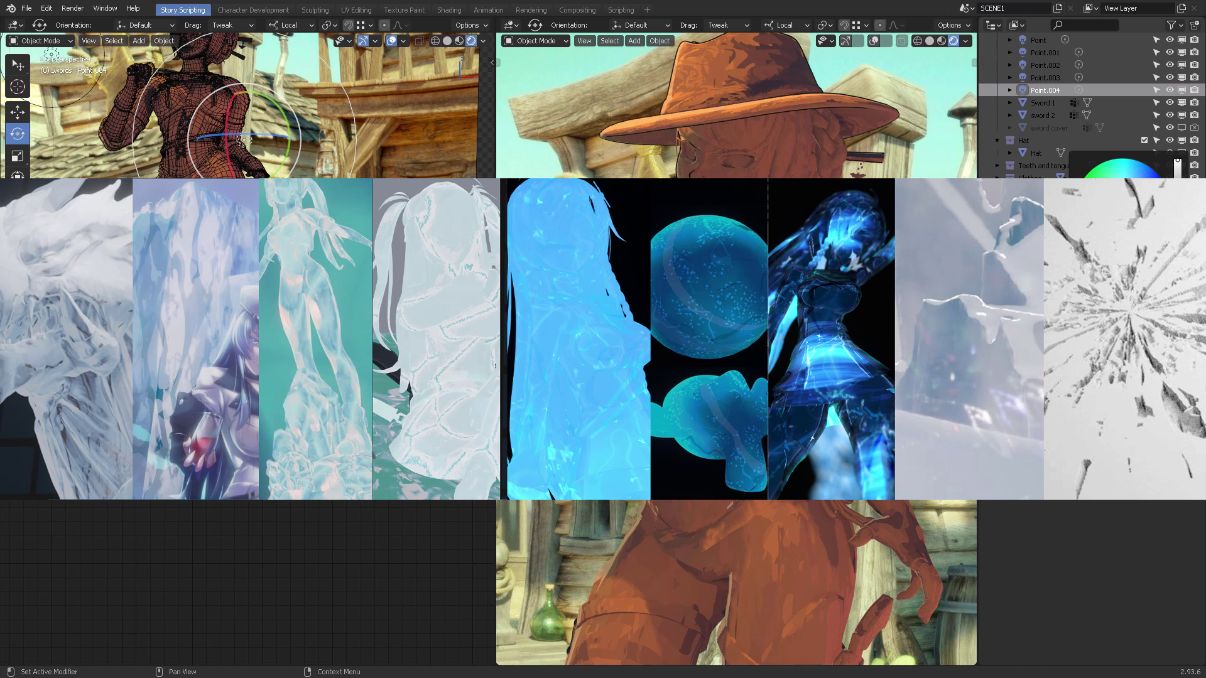
- Set the point light Point.001 to 18.8 W with a pale pink colour of hue 0.926 and saturation 0.339
{"action": "left_click", "coordinate": [1052, 80]}
{"action": "left_click", "coordinate": [1050, 63]}
{"action": "left_click", "coordinate": [1050, 50]}
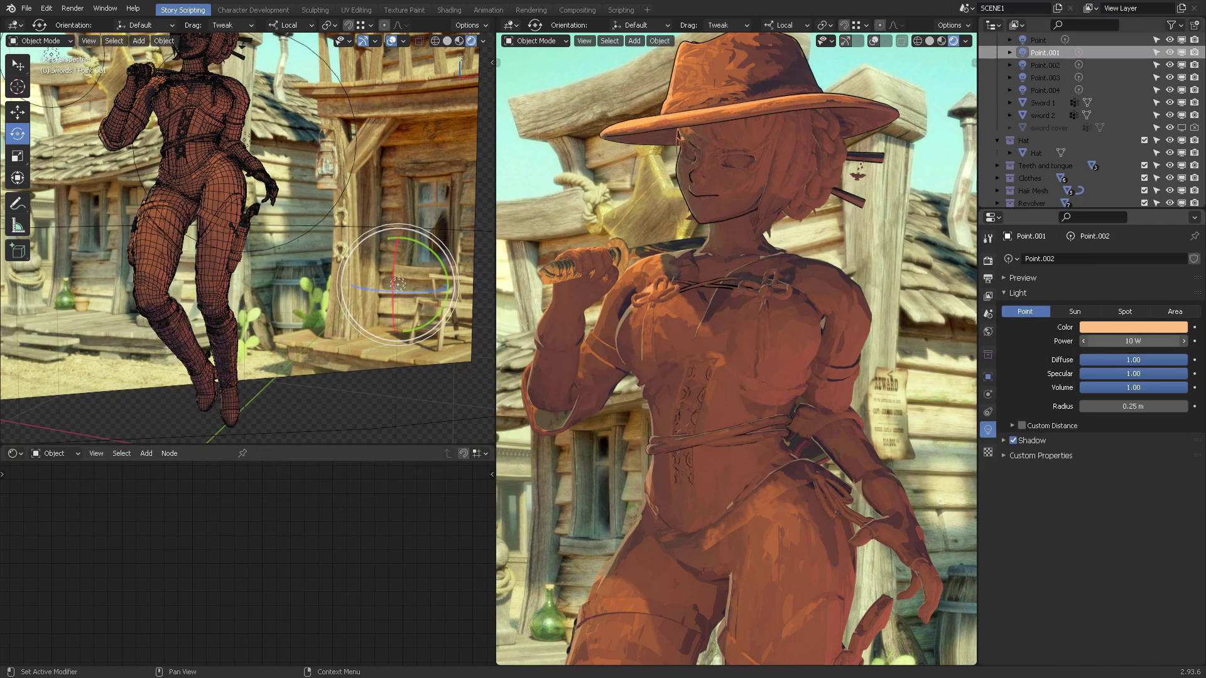
{"action": "mouse_move", "coordinate": [1106, 341]}
{"action": "left_mouse_down"}
{"action": "mouse_move", "coordinate": [1124, 341]}
{"action": "mouse_move", "coordinate": [1105, 341]}
{"action": "left_mouse_up"}
{"action": "left_click", "coordinate": [1105, 327]}
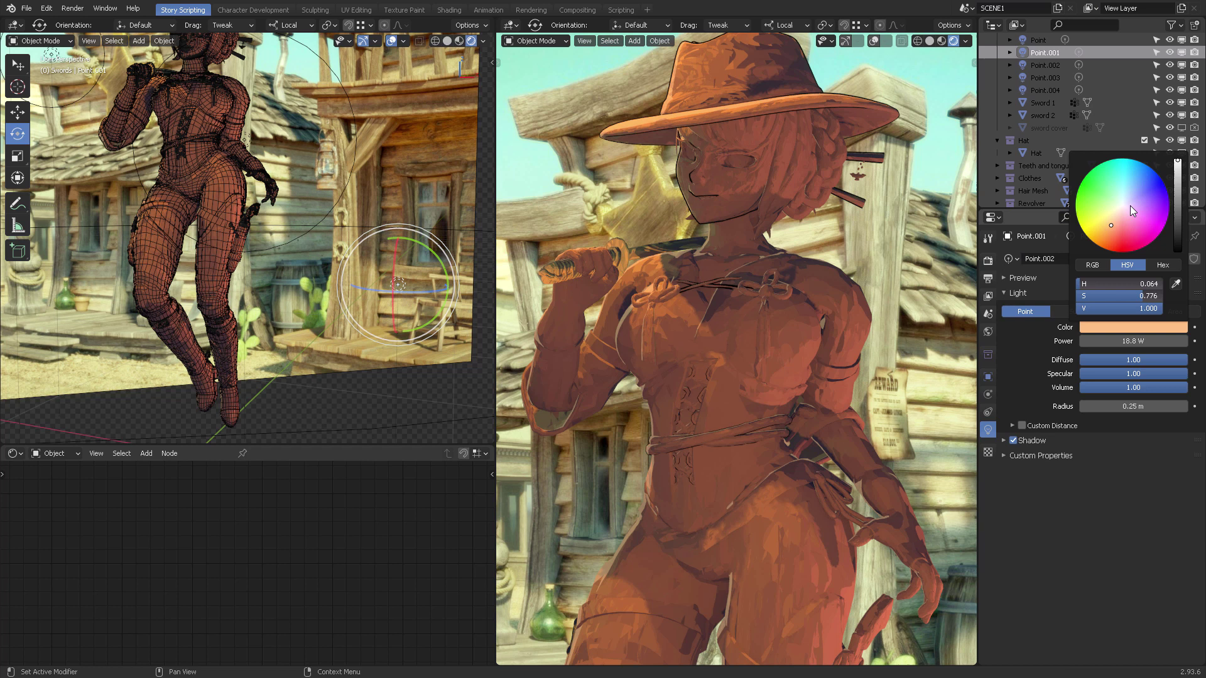
{"action": "mouse_move", "coordinate": [1129, 205]}
{"action": "left_mouse_down"}
{"action": "mouse_move", "coordinate": [1098, 218]}
{"action": "mouse_move", "coordinate": [1125, 224]}
{"action": "mouse_move", "coordinate": [1136, 194]}
{"action": "mouse_move", "coordinate": [1126, 212]}
{"action": "left_mouse_up"}
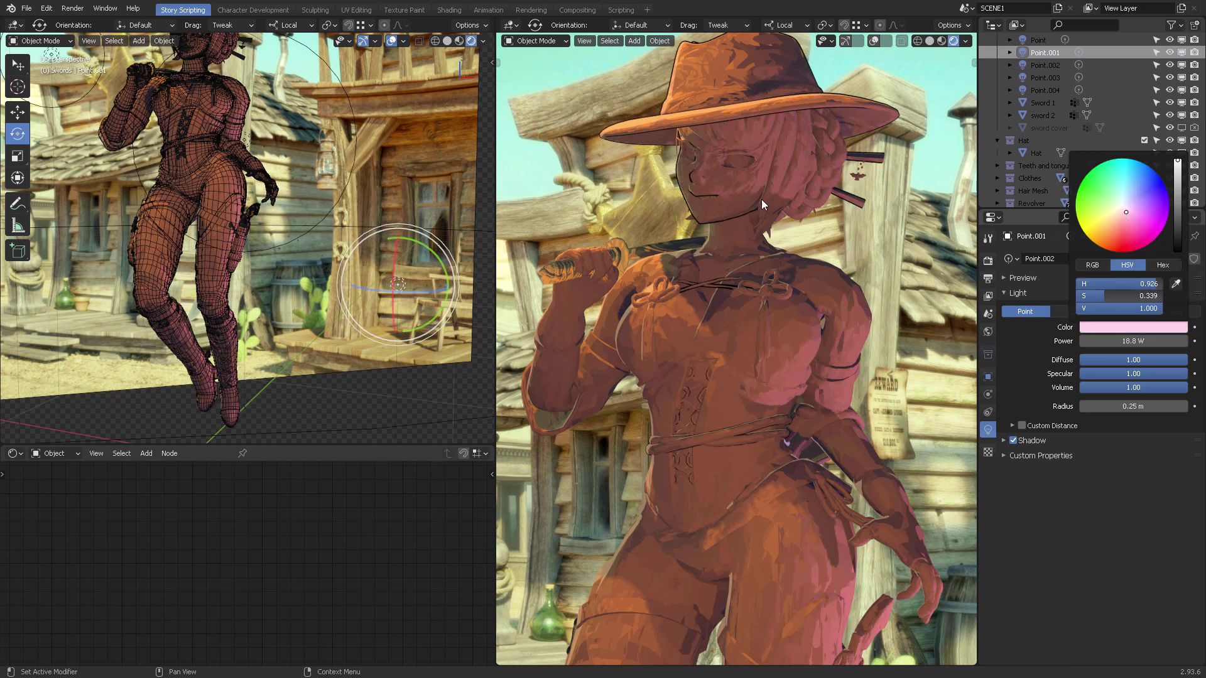
- Reposition Point.001 around the character until it sits at about head height beside her lowered arm, lighting that side of her body
{"action": "scroll", "coordinate": [377, 204], "scroll_direction": "down", "scroll_amount": 3}
{"action": "middle_click_drag", "start_coordinate": [383, 204], "coordinate": [245, 239]}
{"action": "key", "text": "g"}
{"action": "left_click", "coordinate": [170, 188]}
{"action": "key", "text": "g"}
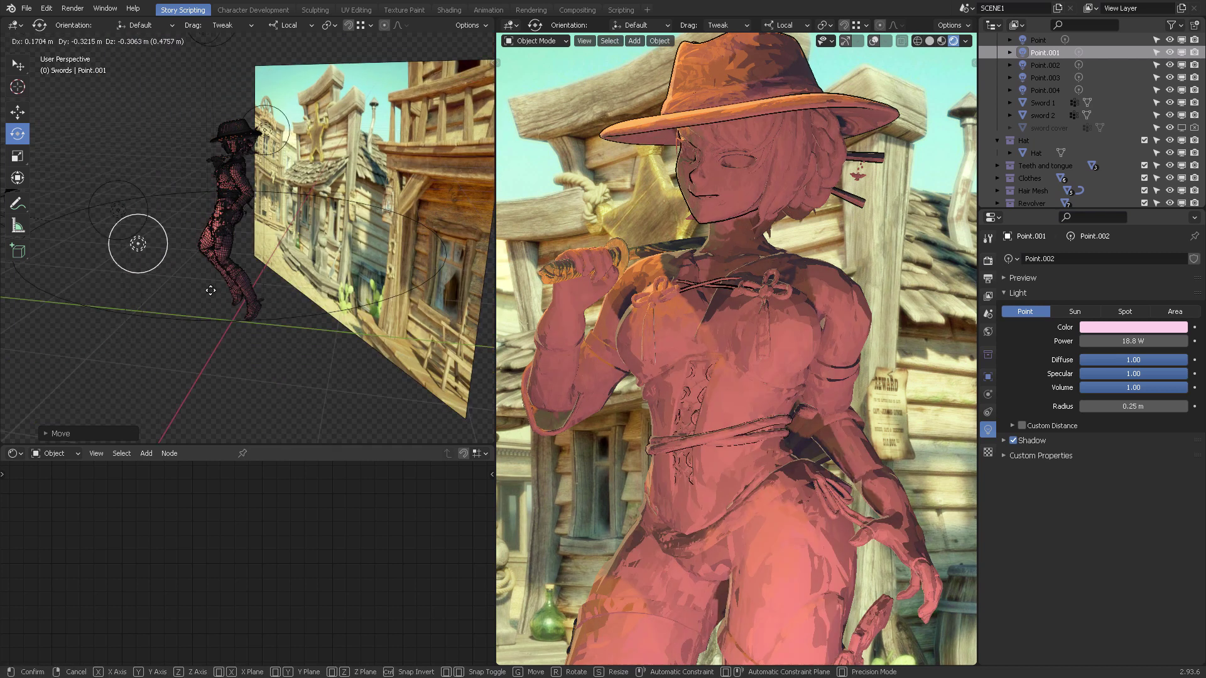
{"action": "left_click", "coordinate": [159, 339]}
{"action": "middle_click_drag", "start_coordinate": [159, 339], "coordinate": [279, 321]}
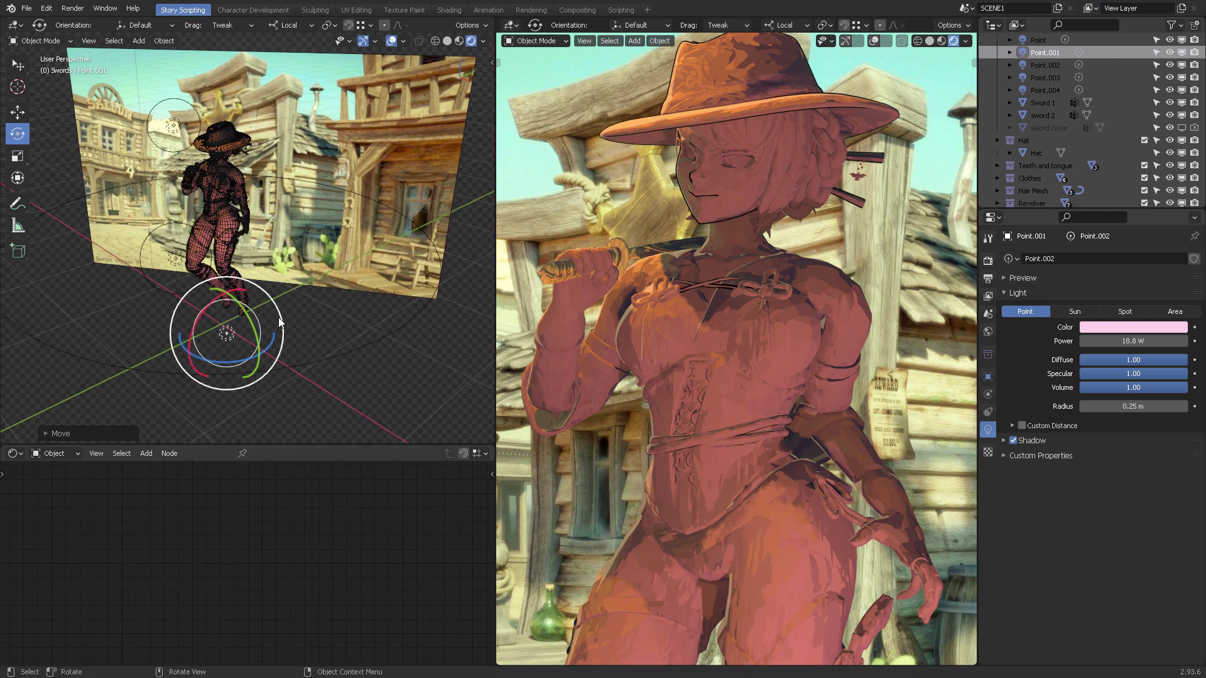
{"action": "key", "text": "g"}
{"action": "left_click", "coordinate": [351, 308]}
{"action": "middle_click_drag", "start_coordinate": [354, 306], "coordinate": [249, 292]}
{"action": "key", "text": "g"}
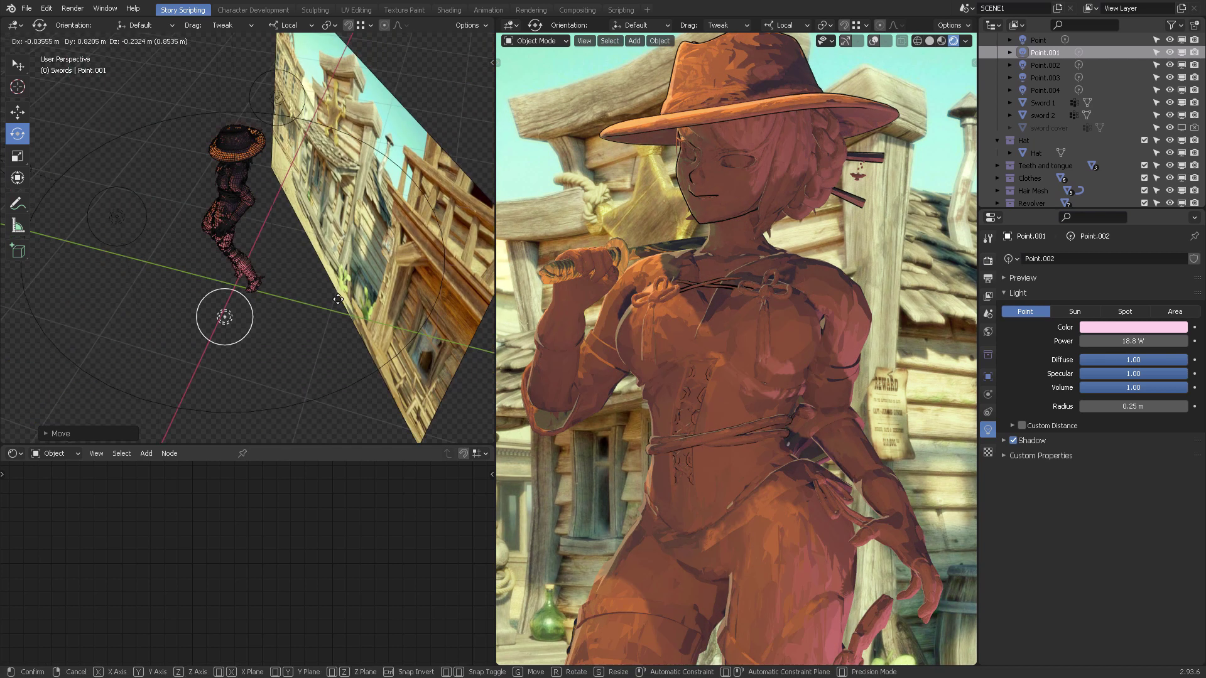
{"action": "left_click", "coordinate": [334, 187]}
{"action": "middle_click_drag", "start_coordinate": [334, 187], "coordinate": [419, 216]}
{"action": "key", "text": "g"}
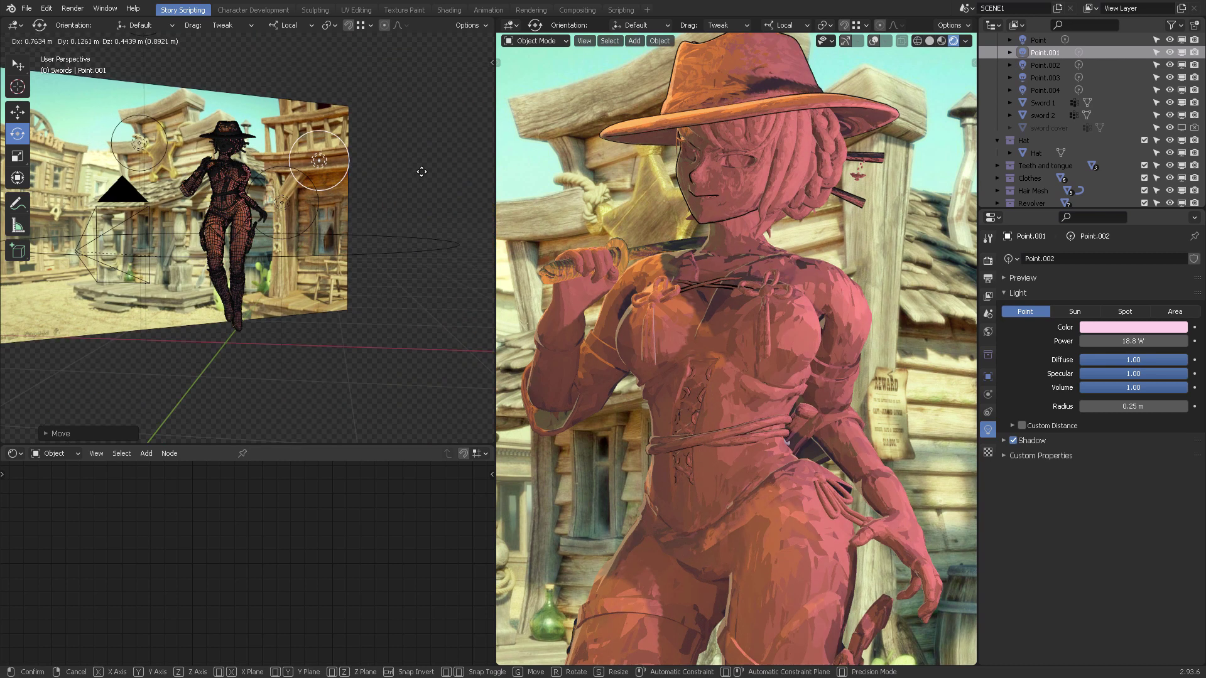
{"action": "left_click", "coordinate": [436, 178]}
- Set the colour of Point.001 to light green with hue 0.335, and select the distant light away from the character and backdrop
{"action": "left_click", "coordinate": [1133, 326]}
{"action": "left_click", "coordinate": [1109, 200]}
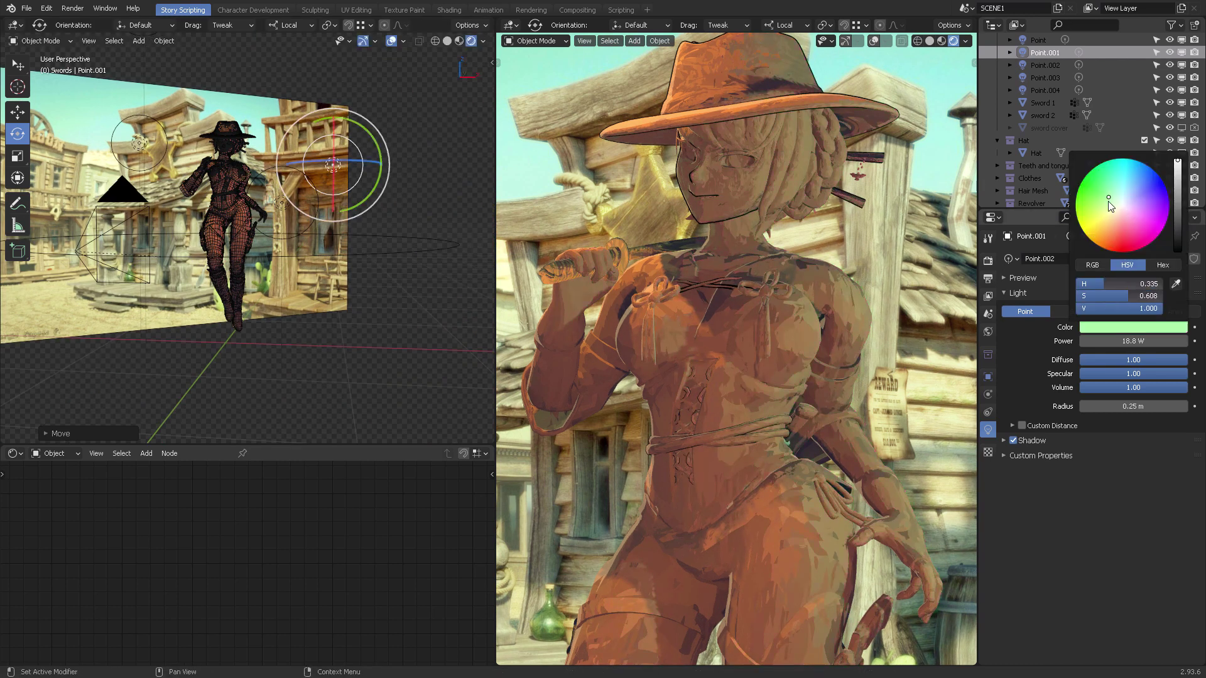
{"action": "left_click", "coordinate": [443, 272]}
{"action": "middle_click_drag", "start_coordinate": [443, 182], "coordinate": [398, 180]}
{"action": "scroll", "coordinate": [399, 180], "scroll_direction": "down", "scroll_amount": 5}
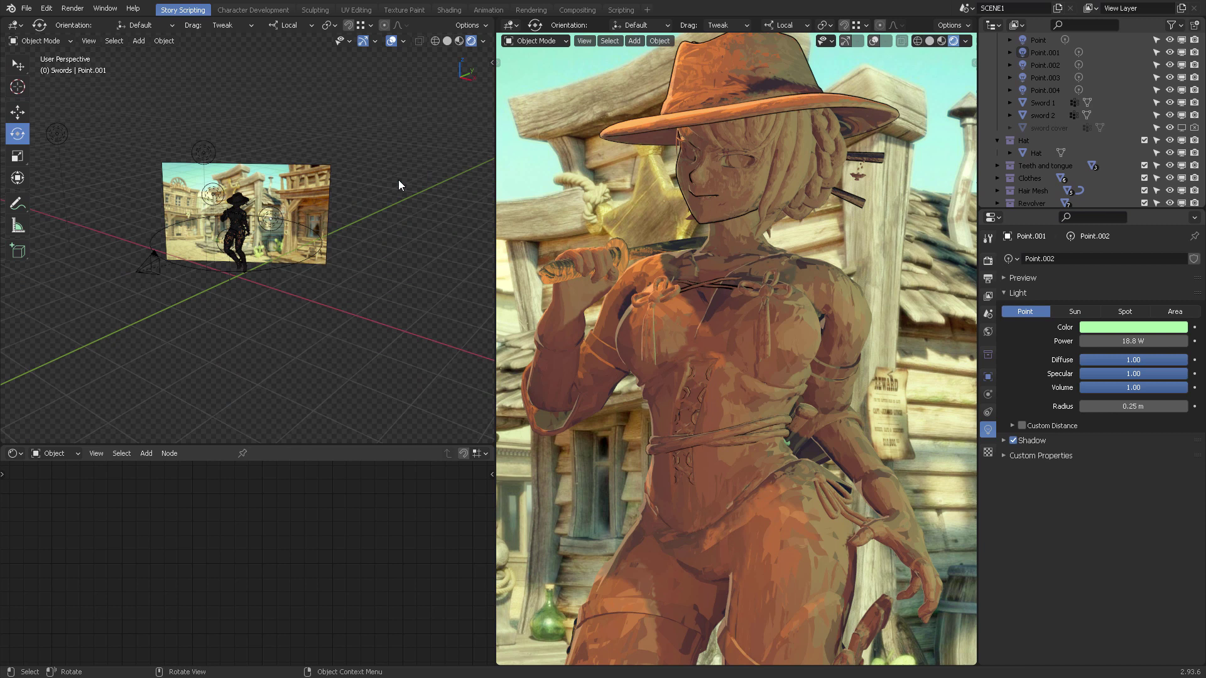
{"action": "left_click", "coordinate": [55, 136]}
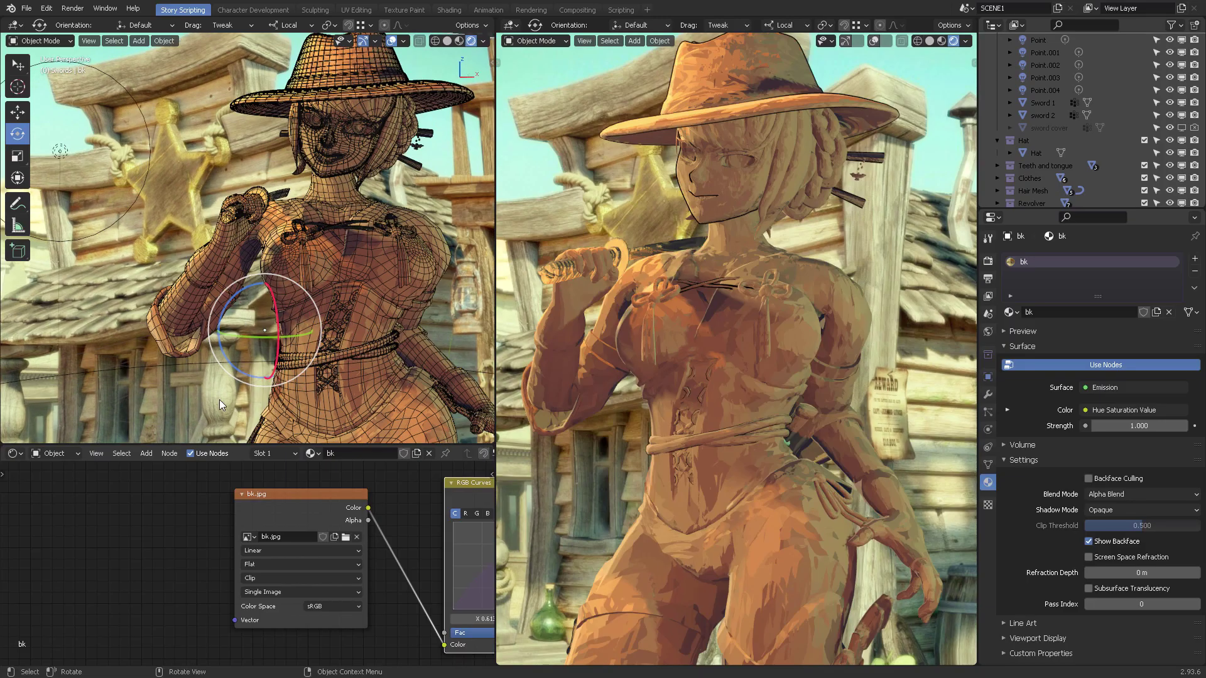
- Add a Texture Coordinate node to the bk material and place it well ahead of the bk.jpg image texture node
{"action": "key", "text": "shift+a"}
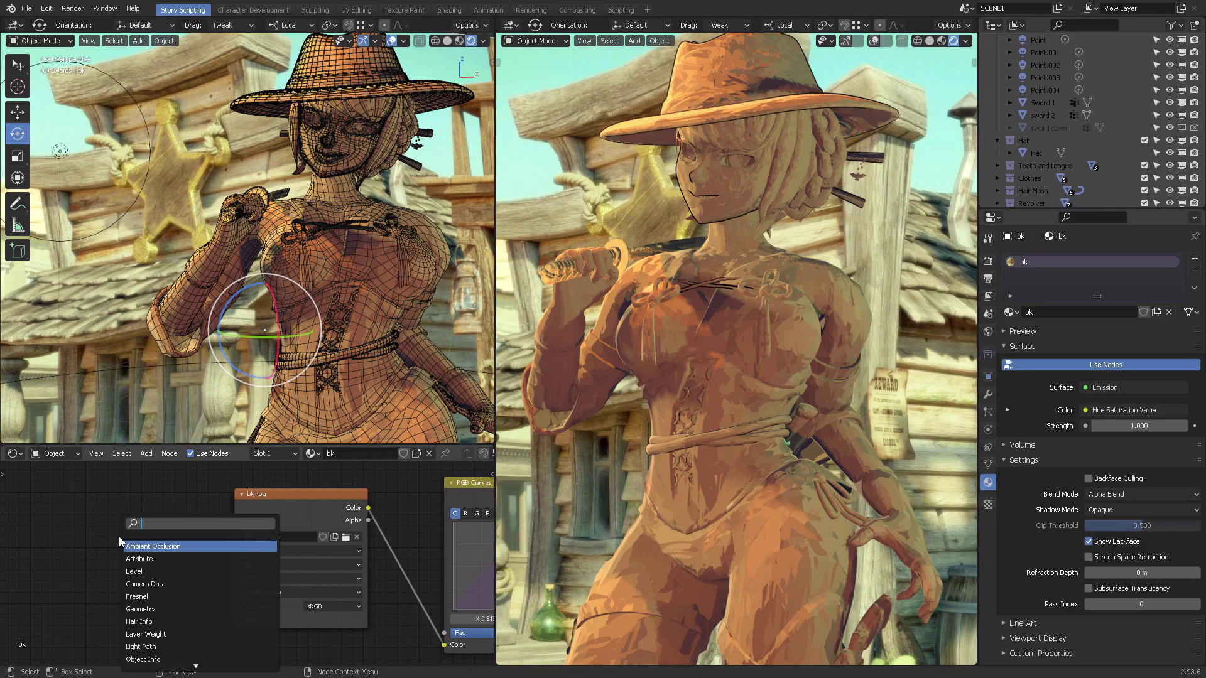
{"action": "type", "text": "coor"}
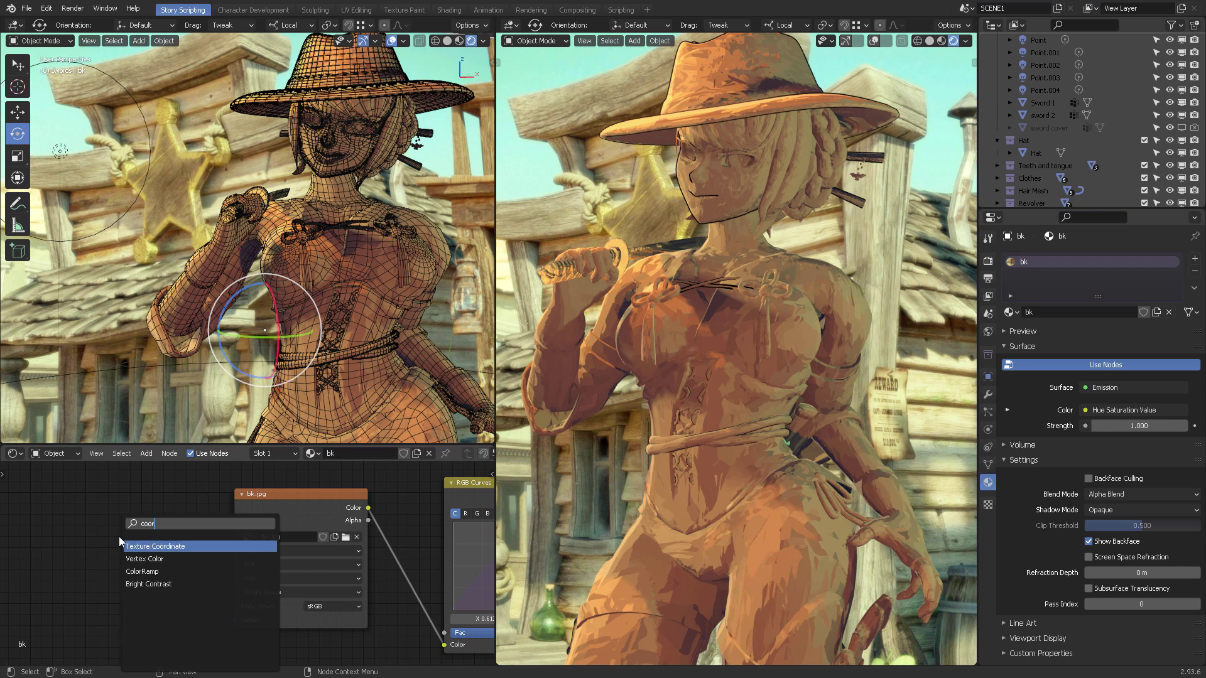
{"action": "key", "text": "Return"}
{"action": "left_click", "coordinate": [45, 510]}
{"action": "middle_click_drag", "start_coordinate": [44, 510], "coordinate": [191, 510]}
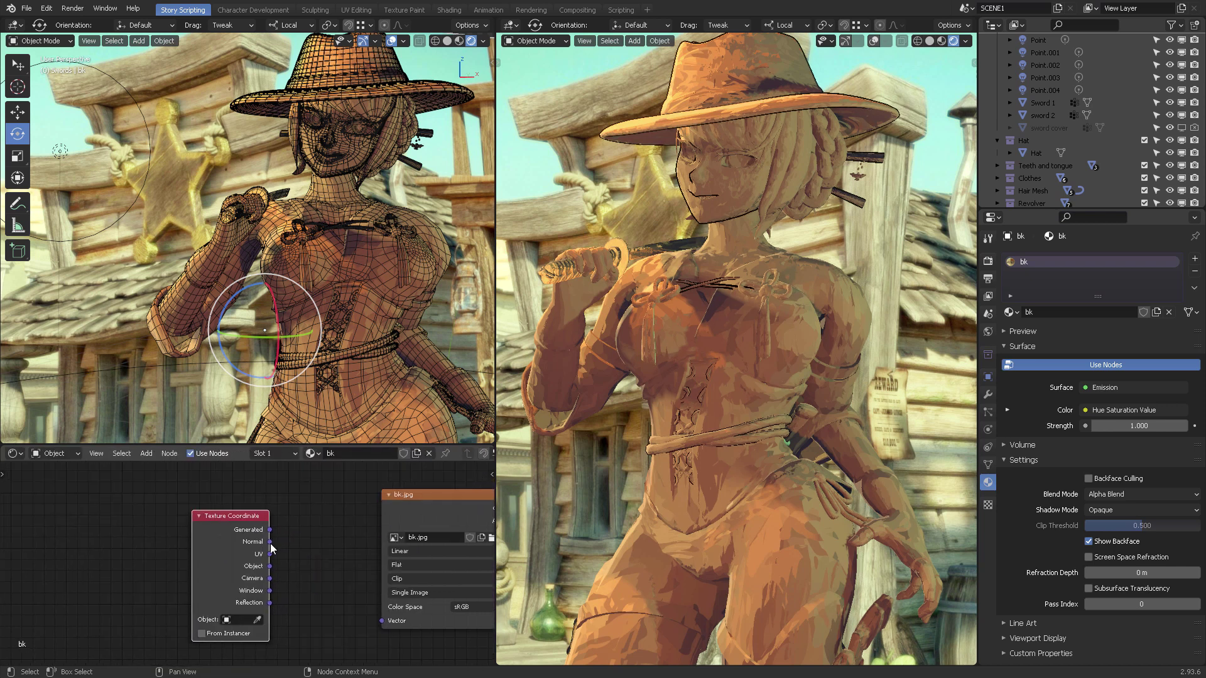
{"action": "left_click_drag", "start_coordinate": [249, 531], "coordinate": [137, 538]}
- Add a MixRGB node between the Texture Coordinate and image texture nodes, and set its blending mode to Linear Light
{"action": "key", "text": "shift+a"}
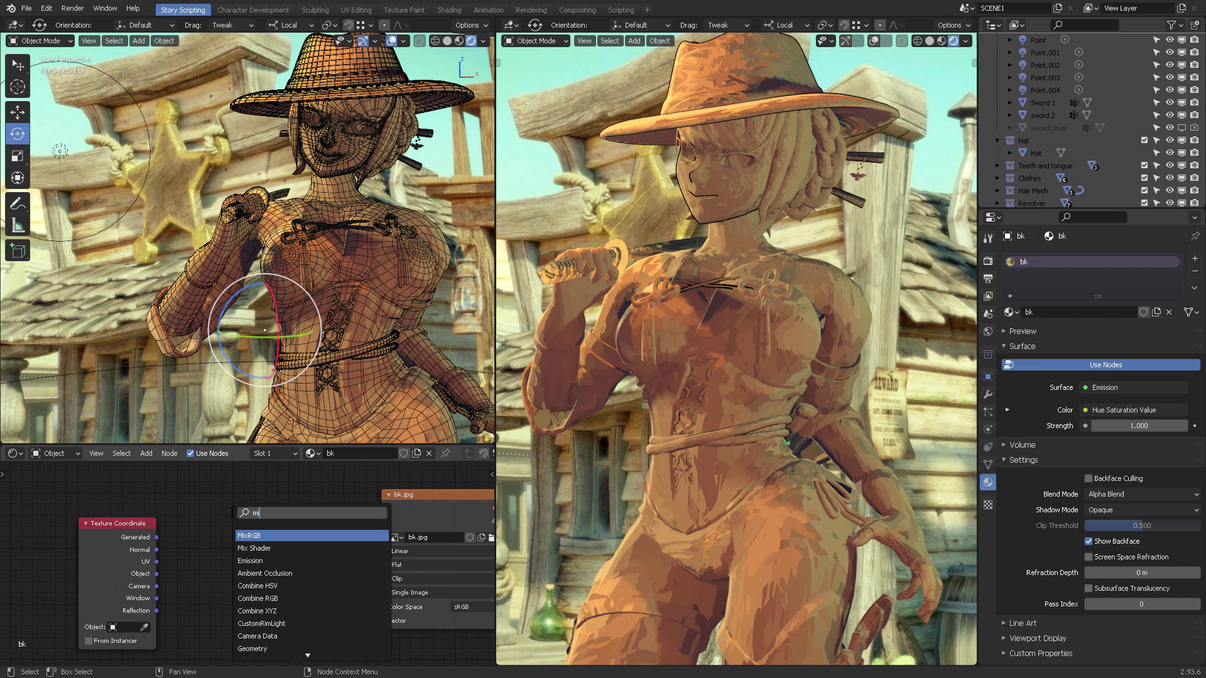
{"action": "key", "text": "Return"}
{"action": "left_click", "coordinate": [232, 512]}
{"action": "left_click", "coordinate": [273, 545]}
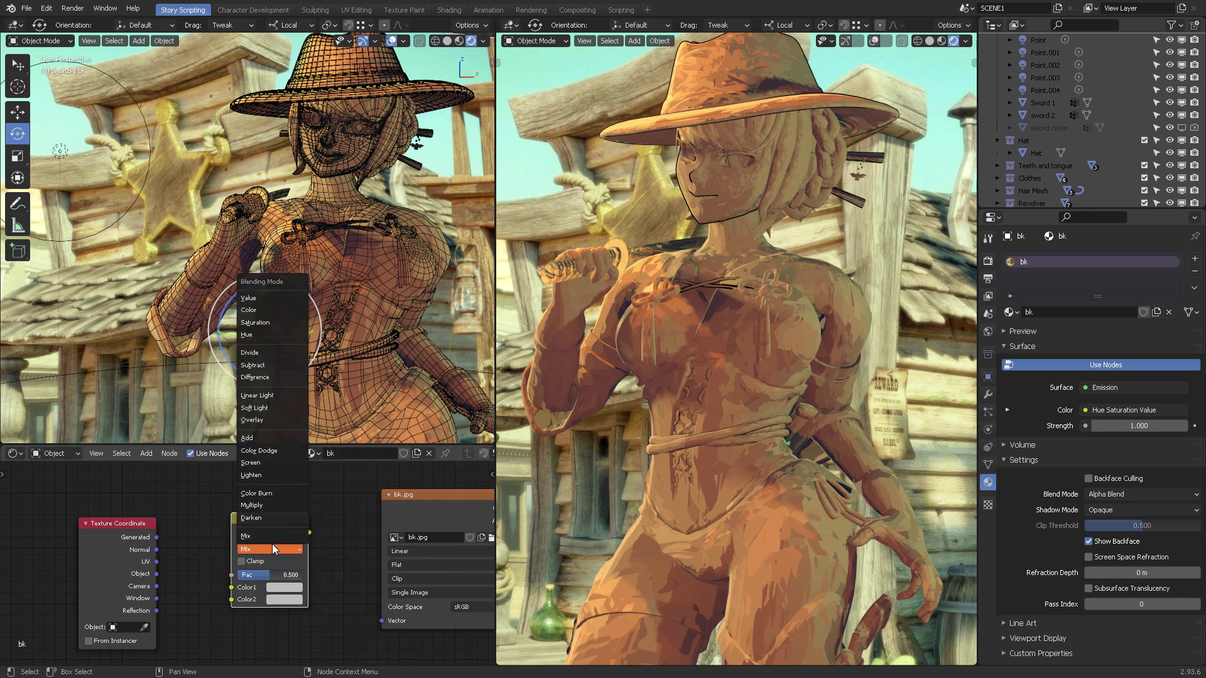
{"action": "key", "text": "l"}
{"action": "left_click", "coordinate": [272, 543]}
{"action": "left_click", "coordinate": [280, 393]}
- Rearrange the Texture Coordinate and Linear Light nodes to leave a gap between them for another node
{"action": "middle_click_drag", "start_coordinate": [246, 550], "coordinate": [364, 532]}
{"action": "left_click_drag", "start_coordinate": [239, 533], "coordinate": [147, 530]}
{"action": "left_click_drag", "start_coordinate": [378, 503], "coordinate": [296, 497]}
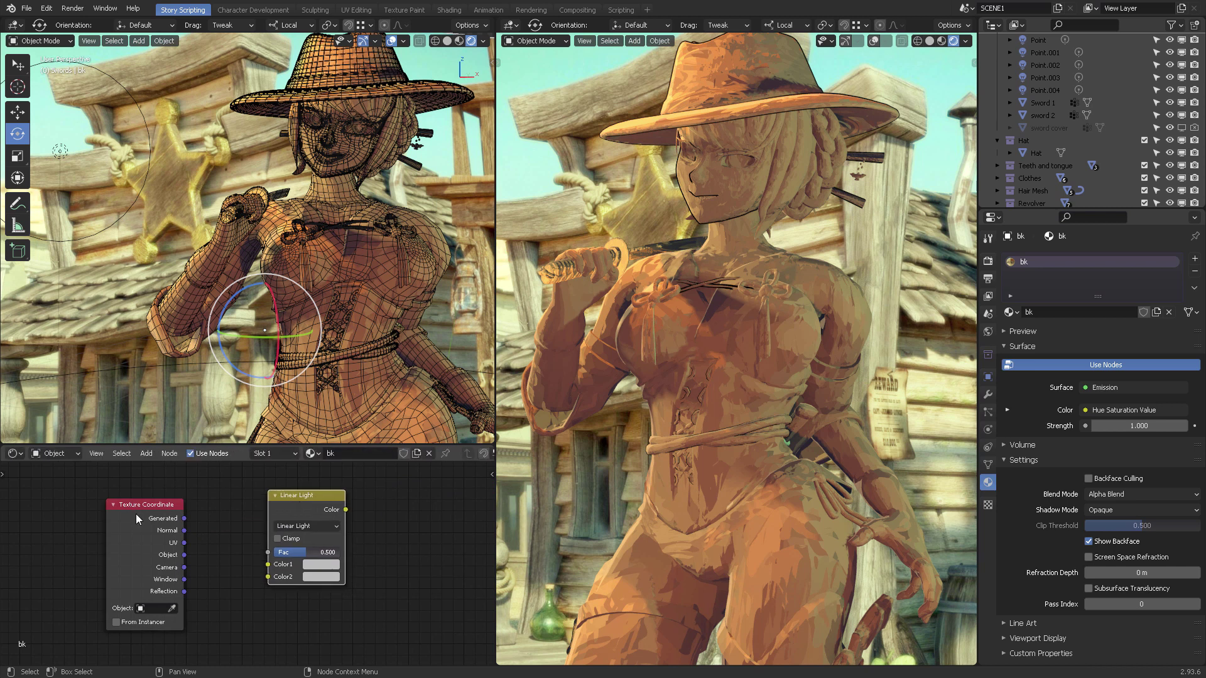
{"action": "left_click_drag", "start_coordinate": [138, 516], "coordinate": [82, 524]}
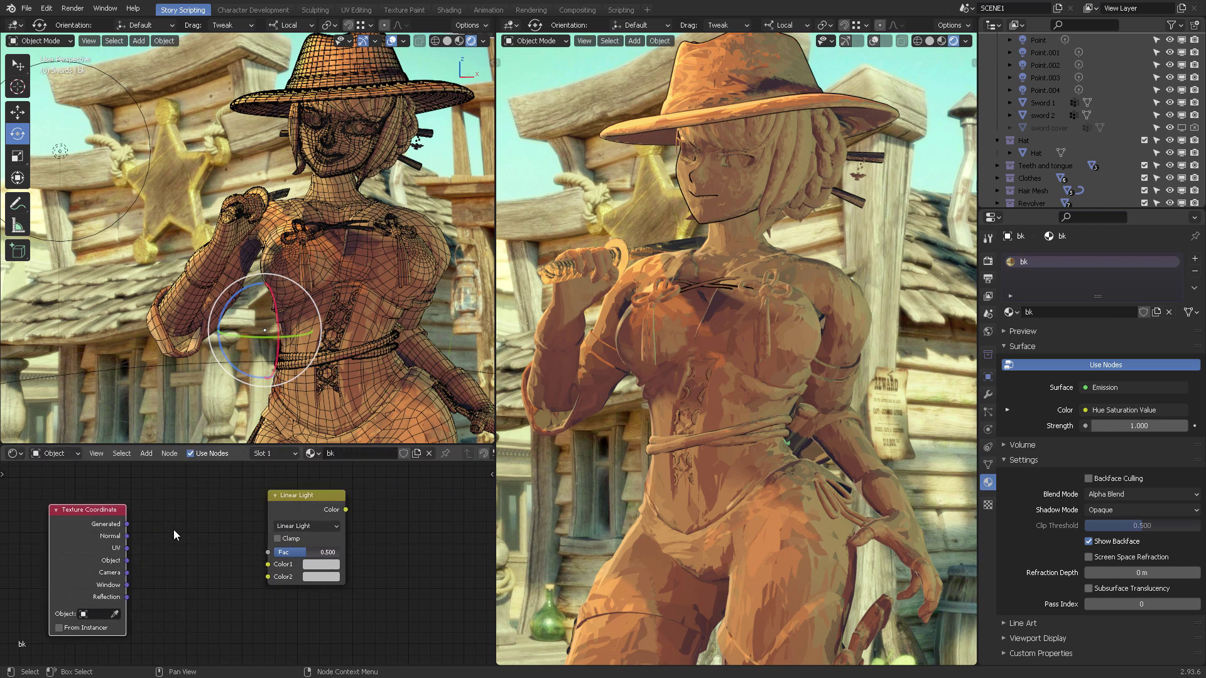
- Add a White Noise node between the Texture Coordinate and Linear Light nodes, and link the UV output to its Vector
{"action": "left_click", "coordinate": [179, 574]}
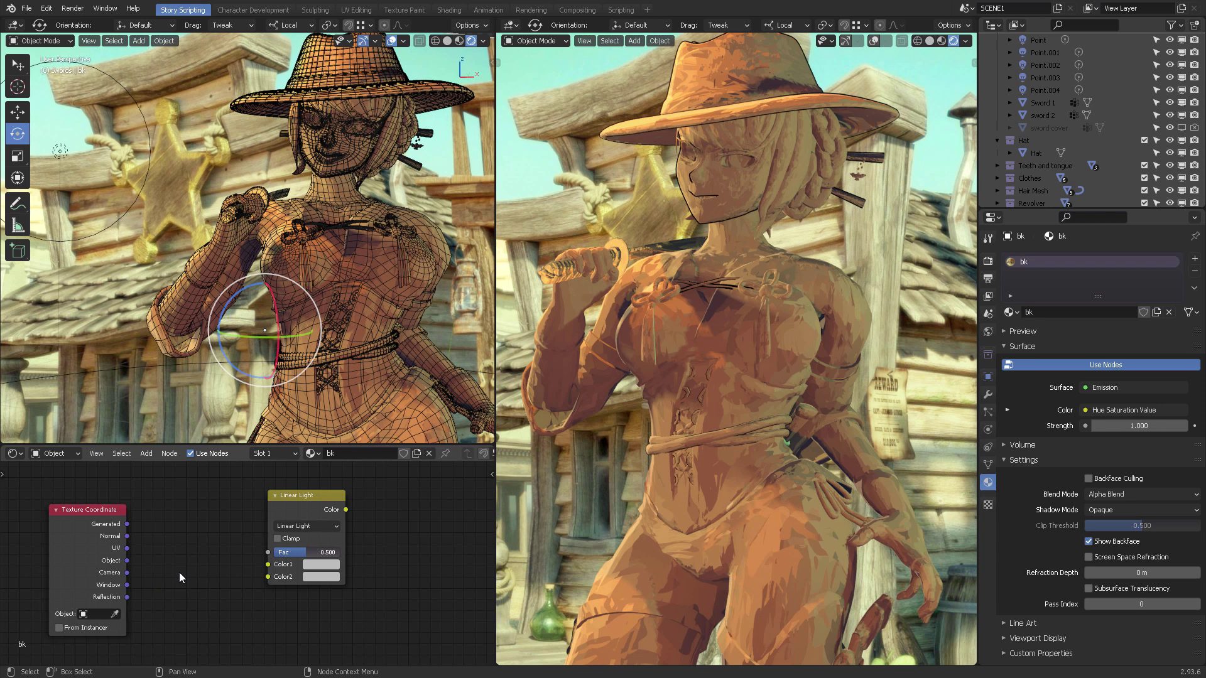
{"action": "key", "text": "shift+a"}
{"action": "left_click", "coordinate": [171, 526]}
{"action": "type", "text": "white"}
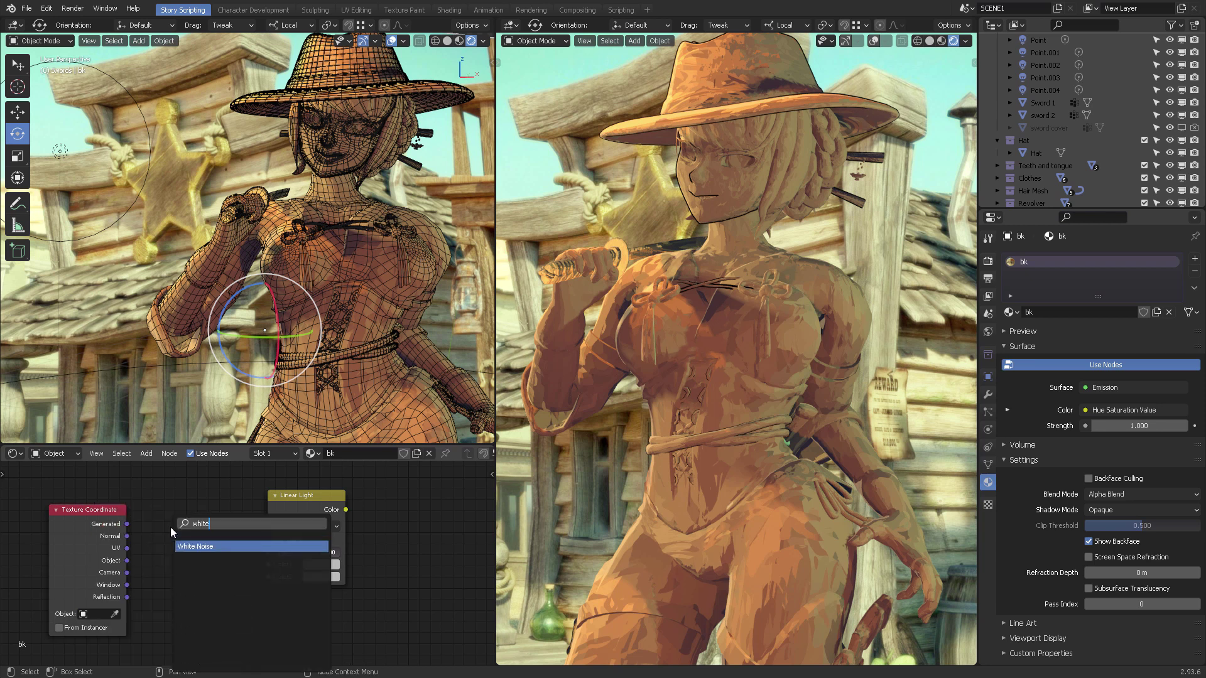
{"action": "key", "text": "Return"}
{"action": "left_click", "coordinate": [157, 526]}
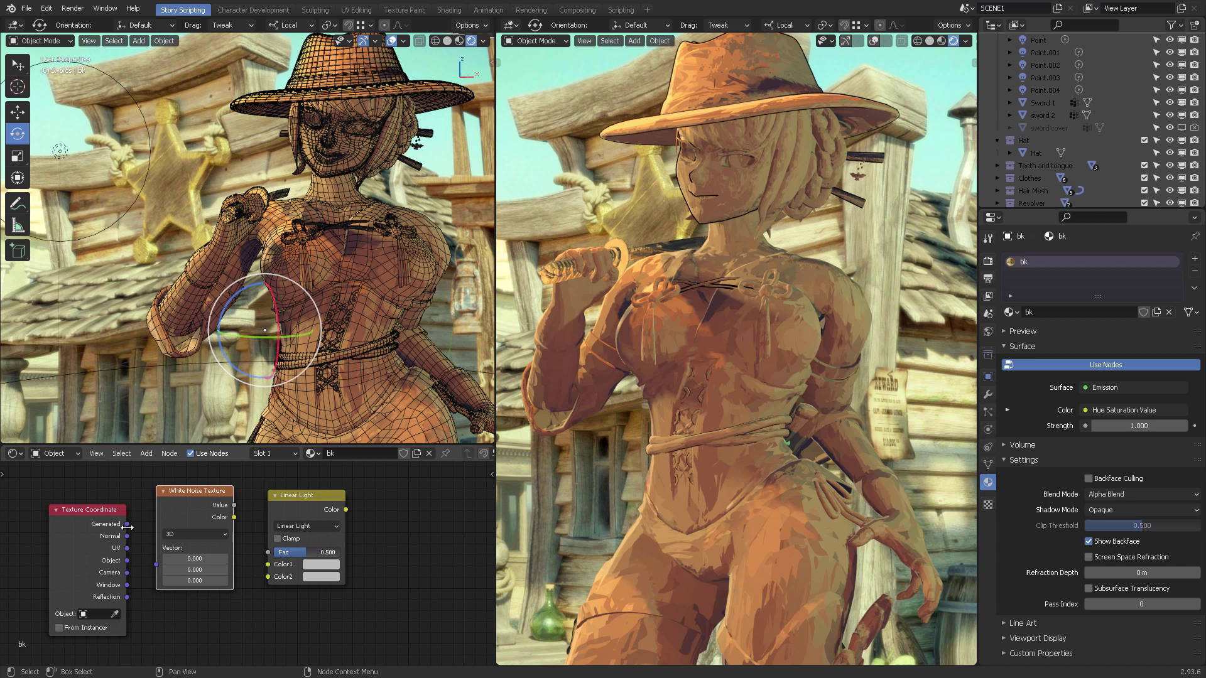
{"action": "left_click_drag", "start_coordinate": [161, 573], "coordinate": [164, 571]}
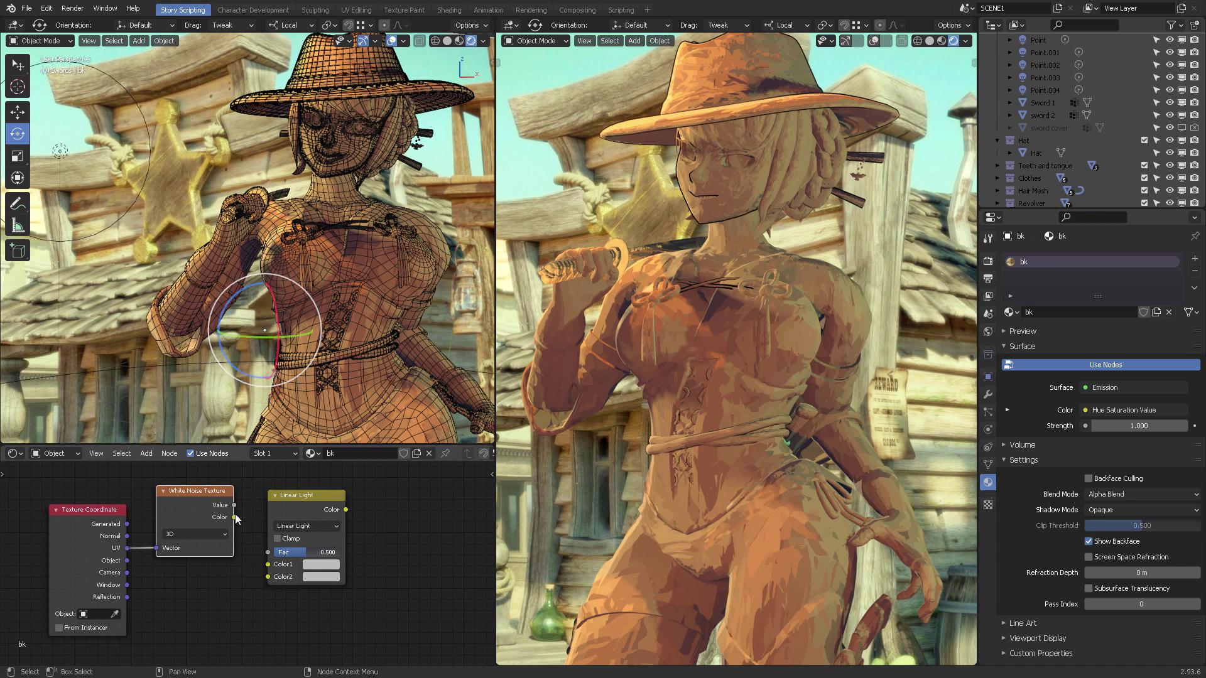
- Connect the noise Color to Linear Light's Color2, and Linear Light's Color to the Vector input of the bk.jpg texture
{"action": "mouse_move", "coordinate": [293, 497]}
{"action": "left_mouse_down"}
{"action": "mouse_move", "coordinate": [322, 499]}
{"action": "mouse_move", "coordinate": [299, 503]}
{"action": "left_mouse_up"}
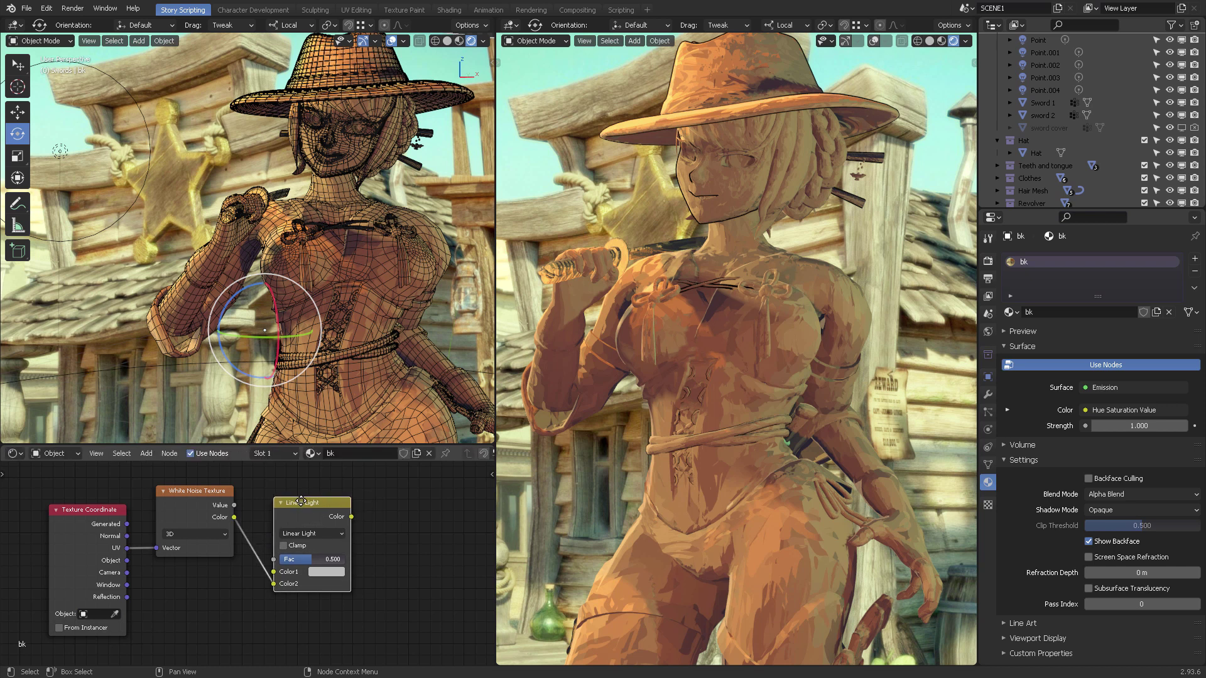
{"action": "middle_click_drag", "start_coordinate": [387, 526], "coordinate": [319, 539]}
{"action": "left_click_drag", "start_coordinate": [450, 504], "coordinate": [386, 502]}
{"action": "left_click_drag", "start_coordinate": [265, 523], "coordinate": [353, 610]}
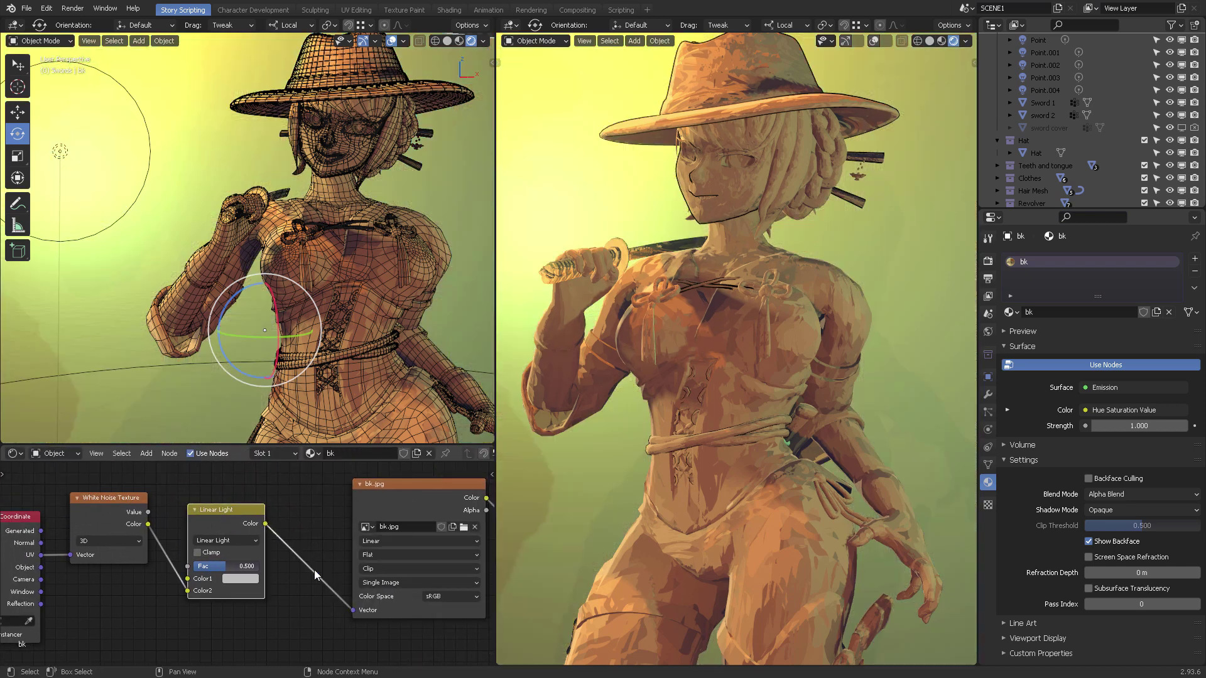
{"action": "middle_click_drag", "start_coordinate": [352, 606], "coordinate": [410, 595]}
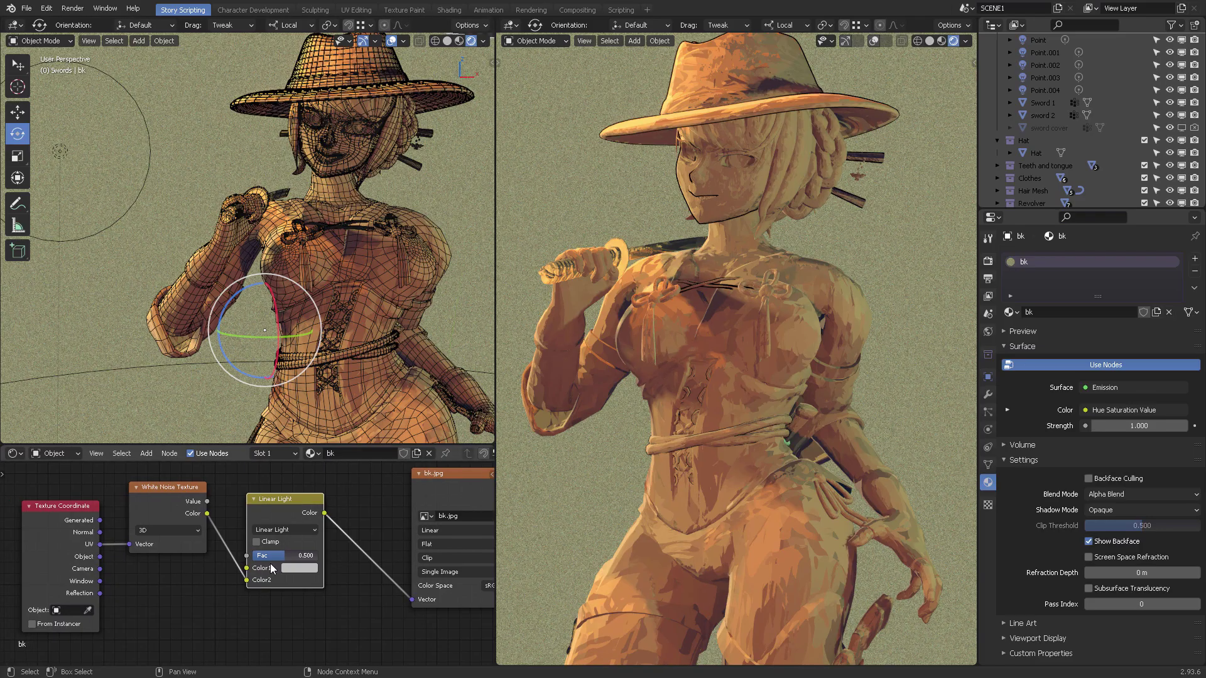
- Set the Linear Light Fac to 0, route UV through reroute points into Color1, and place the White Noise node beneath the link
{"action": "mouse_move", "coordinate": [281, 558]}
{"action": "left_mouse_down"}
{"action": "mouse_move", "coordinate": [305, 558]}
{"action": "mouse_move", "coordinate": [280, 558]}
{"action": "left_mouse_up"}
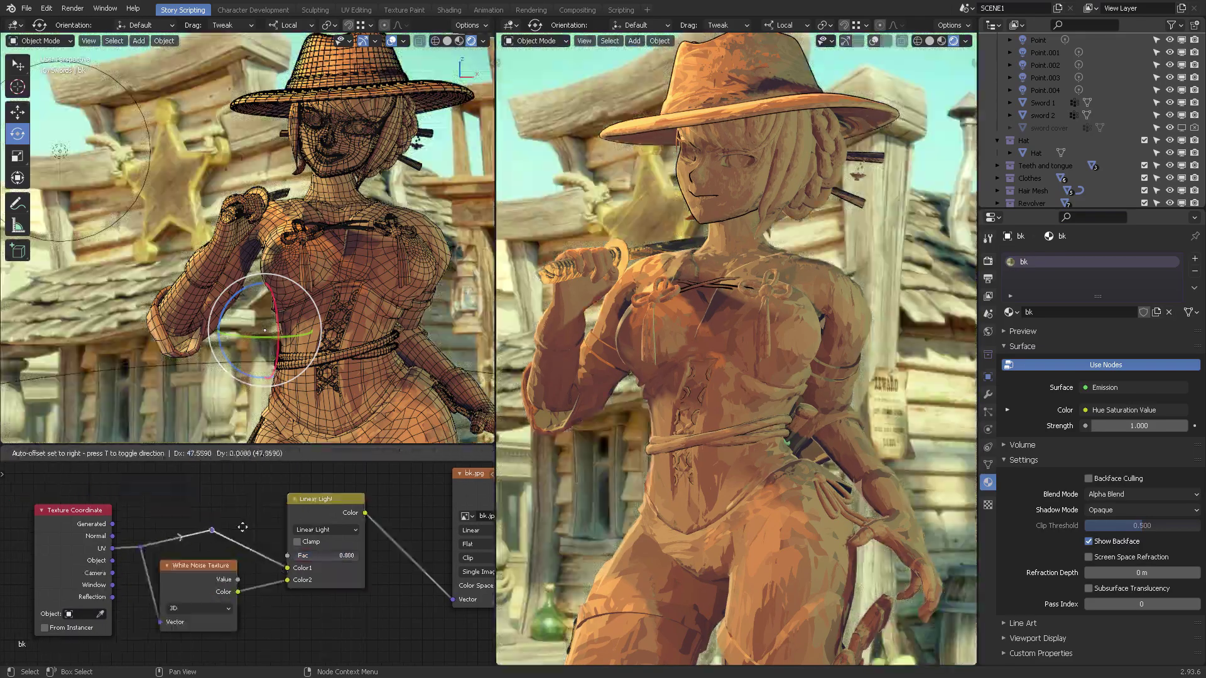
{"action": "left_click_drag", "start_coordinate": [206, 572], "coordinate": [208, 577]}
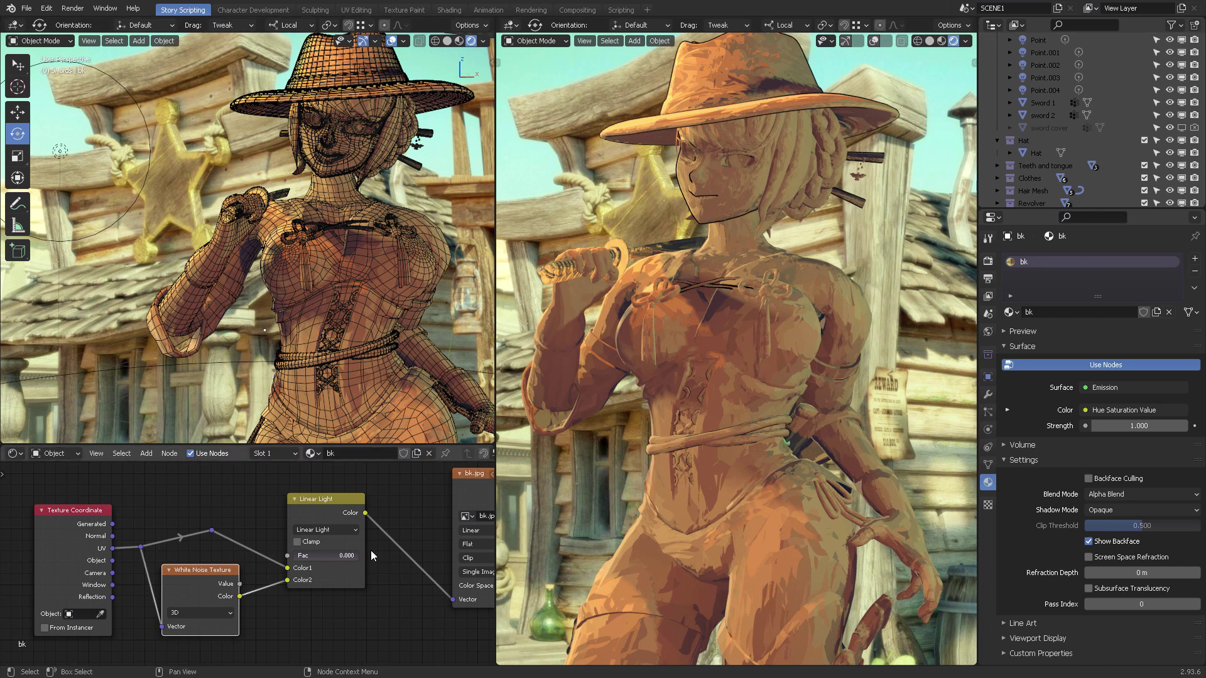
- Set the Linear Light Fac to 0.003 for a subtle painterly scatter on the backdrop
{"action": "scroll", "coordinate": [373, 555], "scroll_direction": "up", "scroll_amount": 4}
{"action": "left_click_drag", "start_coordinate": [302, 563], "coordinate": [305, 564], "text": "shift"}
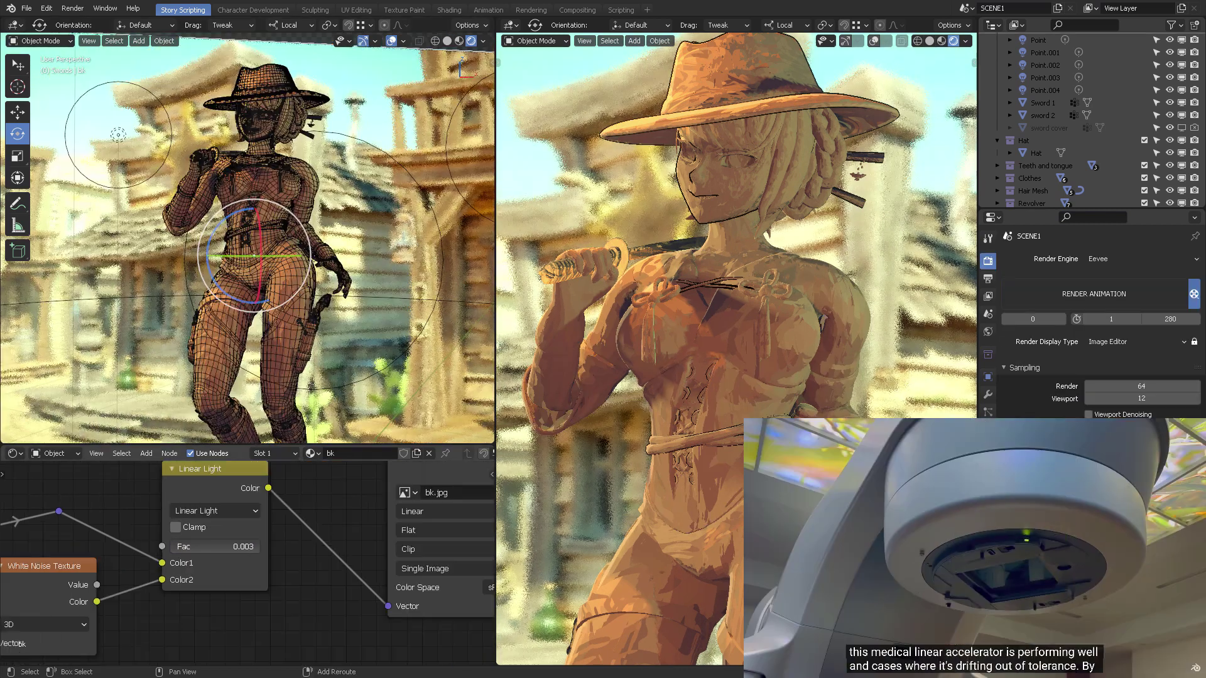
{"action": "left_click_drag", "start_coordinate": [214, 546], "coordinate": [207, 547], "text": "shift"}
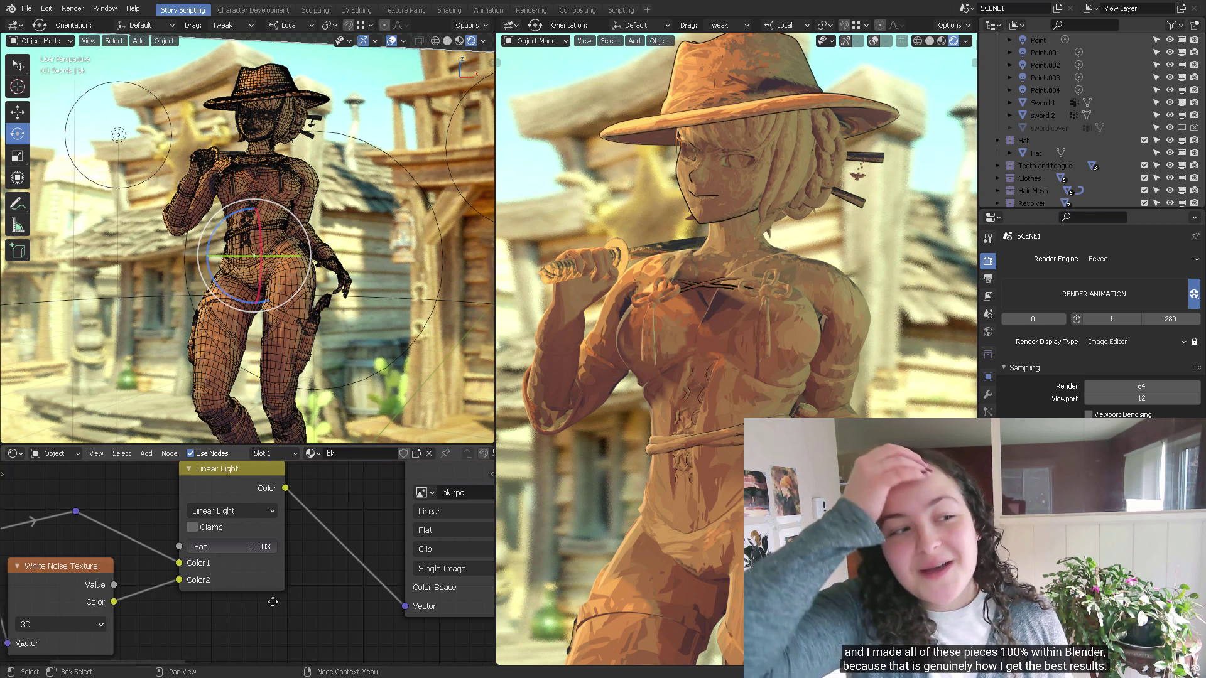
{"action": "middle_click_drag", "start_coordinate": [272, 602], "coordinate": [387, 563]}
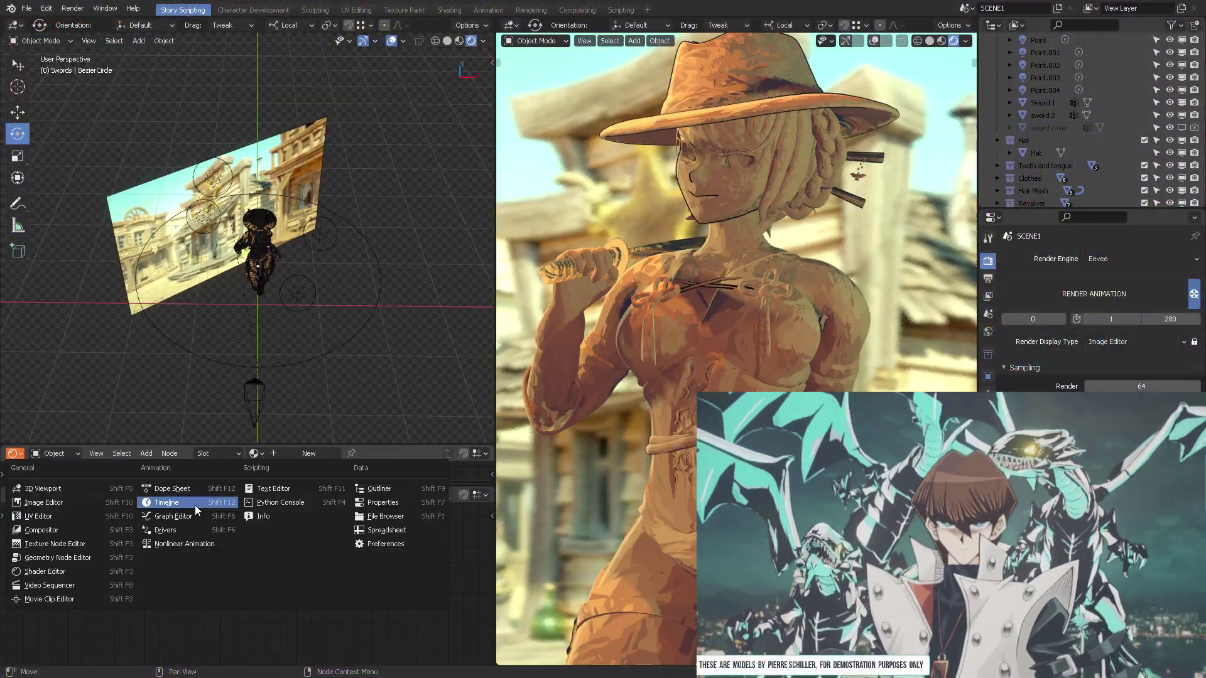
- Turn the area above the shader editor into a Timeline, preview the animation briefly, and return to frame 1
{"action": "left_click", "coordinate": [195, 504]}
{"action": "left_click", "coordinate": [254, 454]}
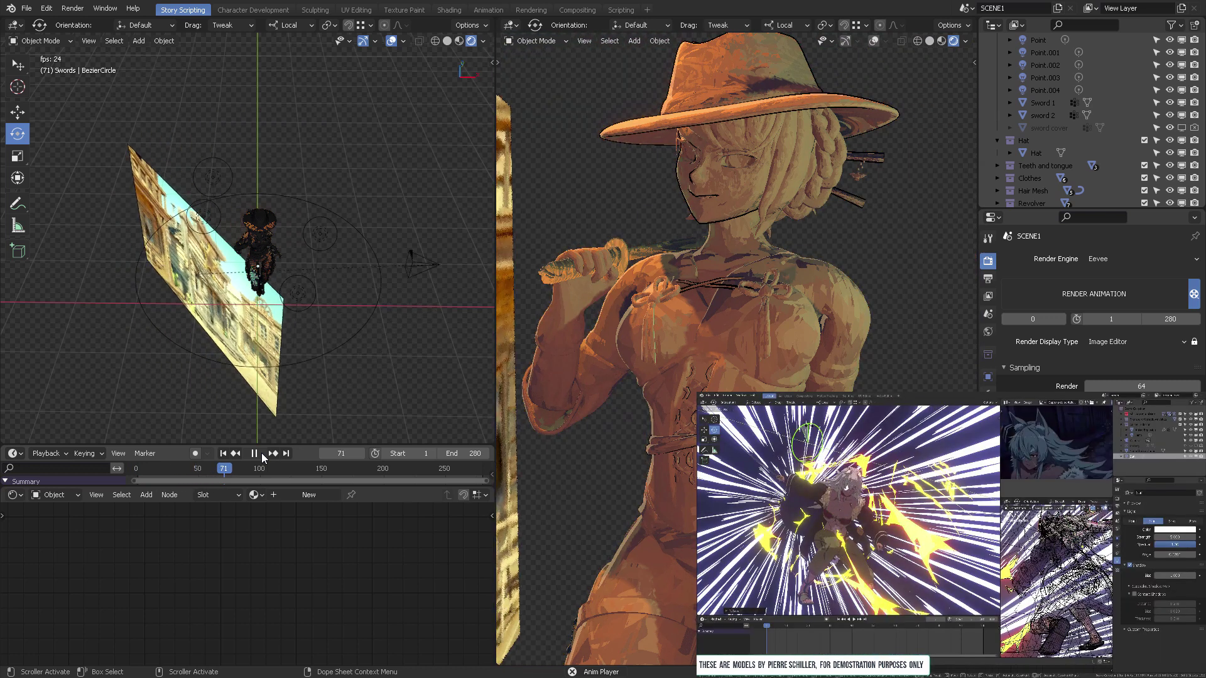
{"action": "left_click", "coordinate": [255, 453]}
{"action": "left_click", "coordinate": [225, 453]}
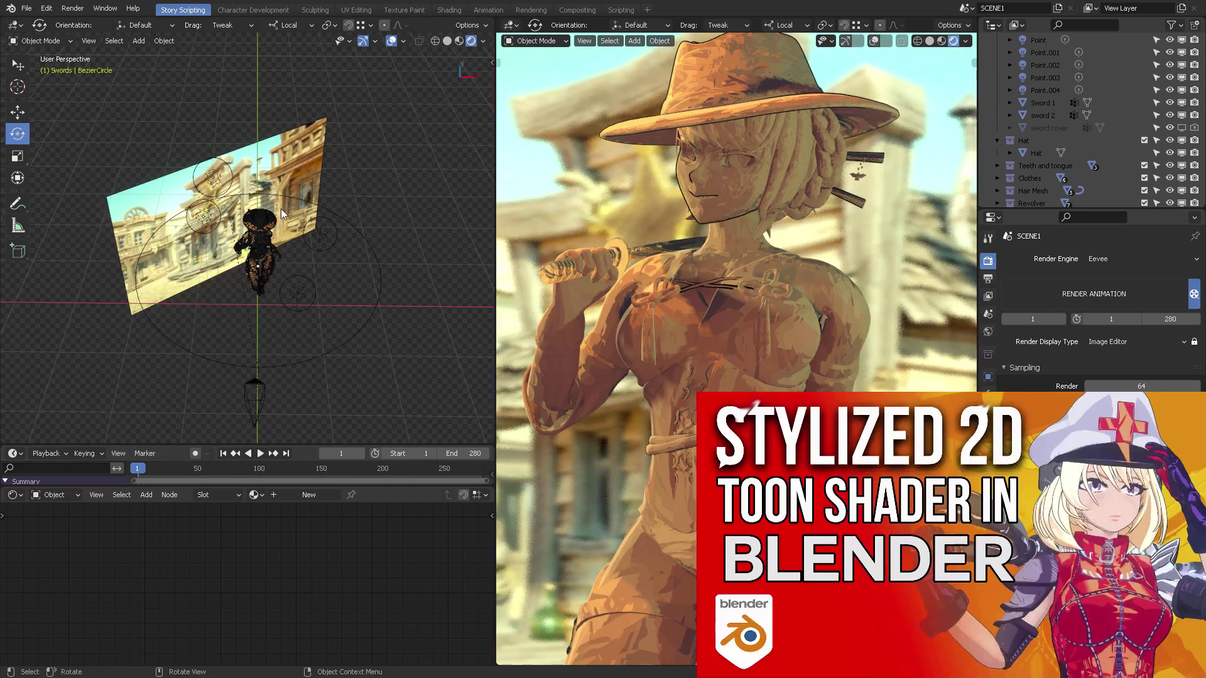
- View the scene through the camera with the viewport overlays hidden, and play the animation
{"action": "key", "text": "KP_0"}
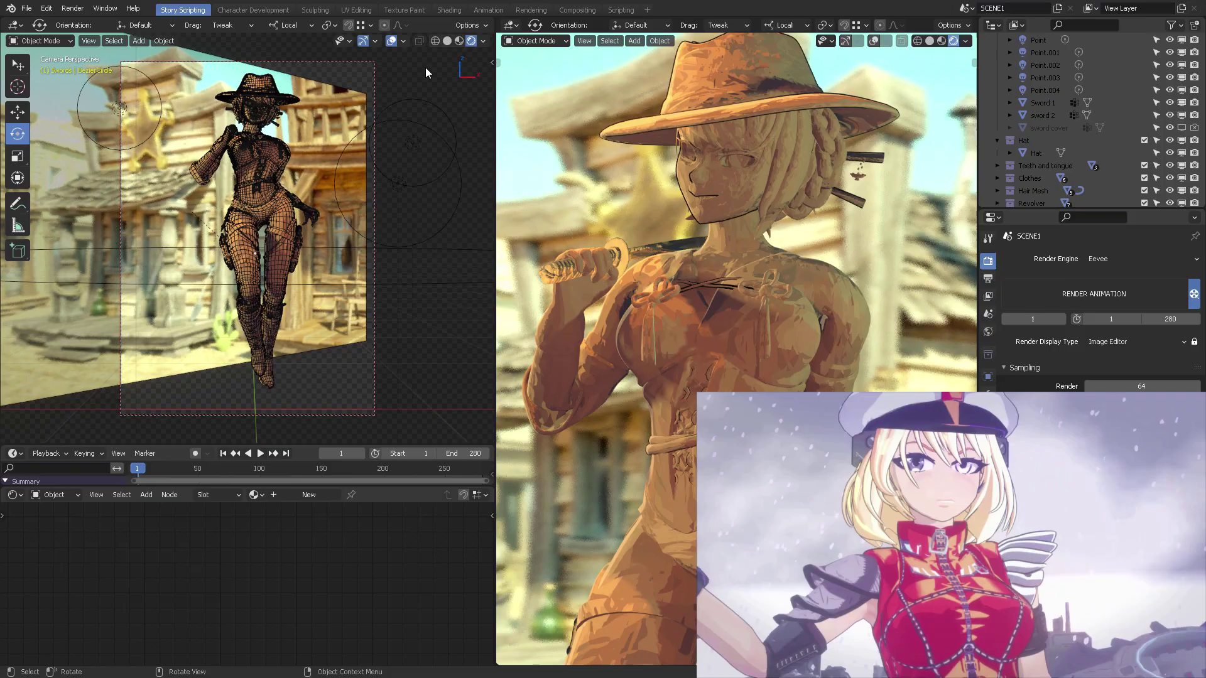
{"action": "left_click", "coordinate": [392, 40]}
{"action": "left_click", "coordinate": [261, 453]}
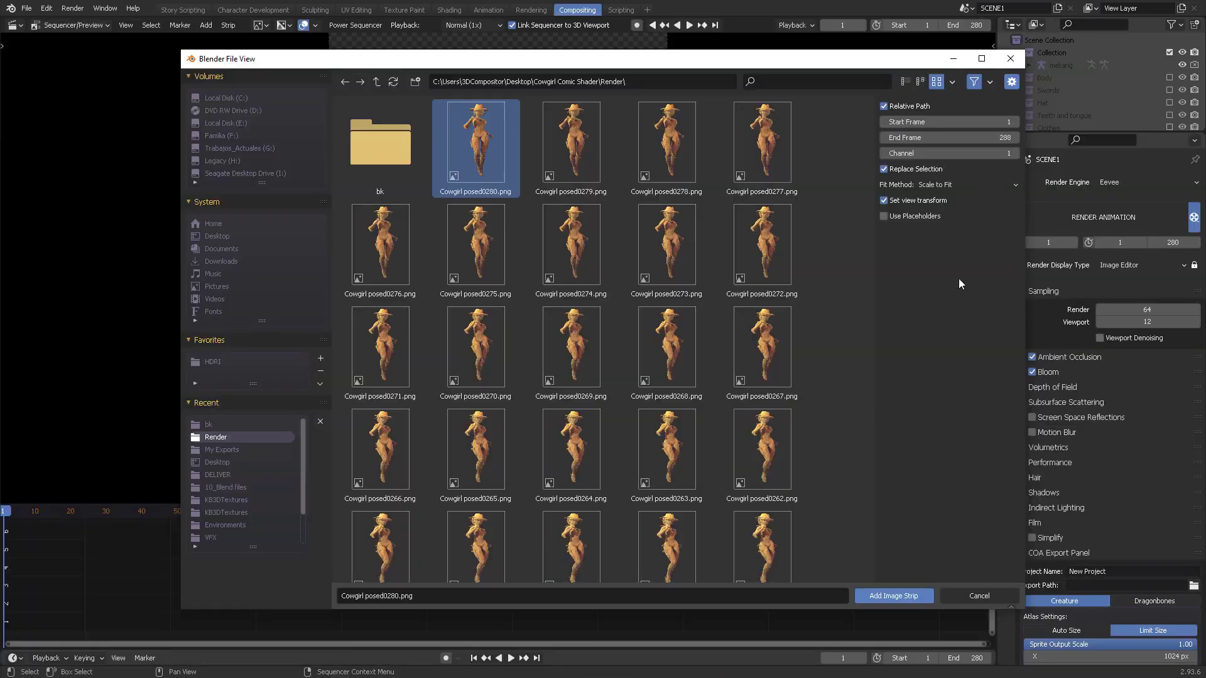
- Select the whole Cowgirl posed PNG sequence in the Render folder and add it as an image strip
{"action": "left_click_drag", "start_coordinate": [878, 129], "coordinate": [925, 114]}
{"action": "left_click_drag", "start_coordinate": [872, 136], "coordinate": [871, 565]}
{"action": "left_click", "coordinate": [381, 528], "text": "shift"}
{"action": "left_click", "coordinate": [872, 595]}
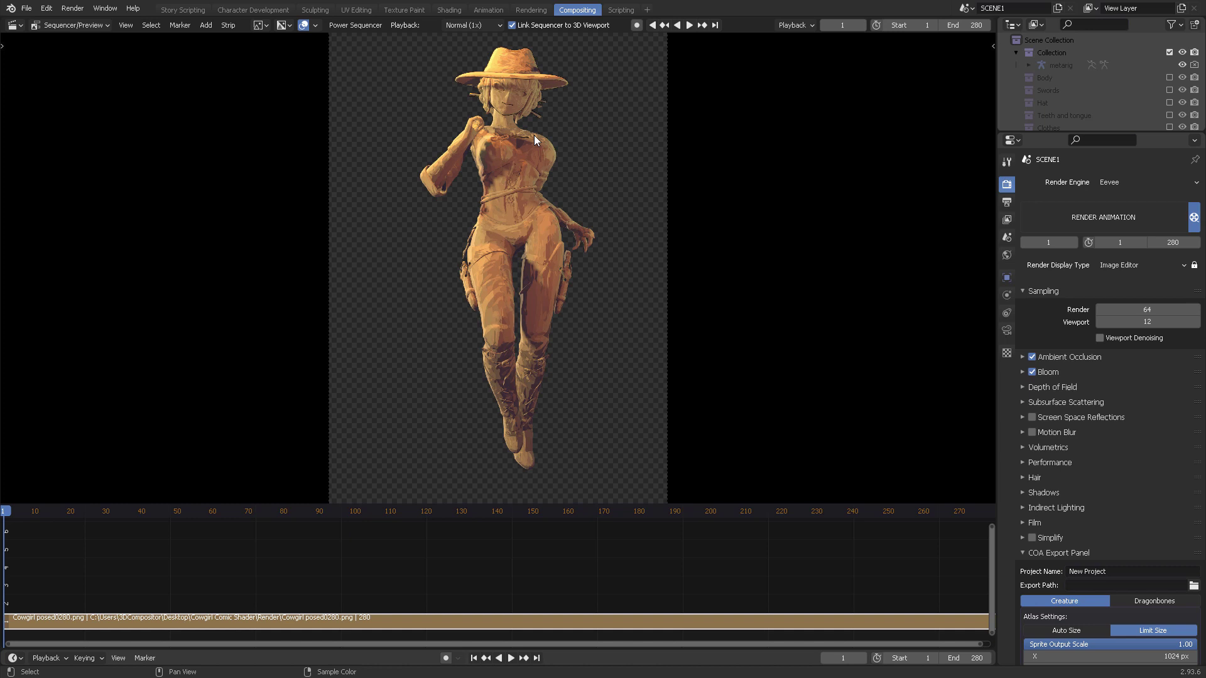
- Play and scrub through the Cowgirl posed strip, fit it in the sequencer view, and stop playback at frame 3
{"action": "key", "text": "space"}
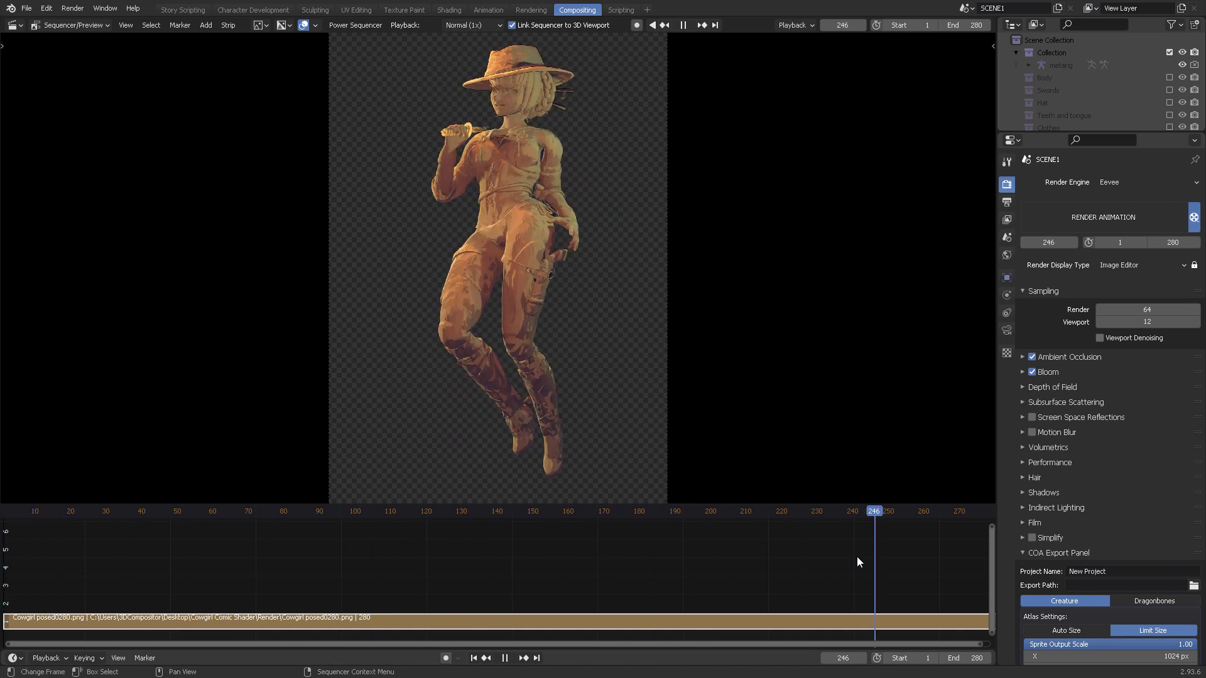
{"action": "left_click_drag", "start_coordinate": [857, 557], "coordinate": [888, 552]}
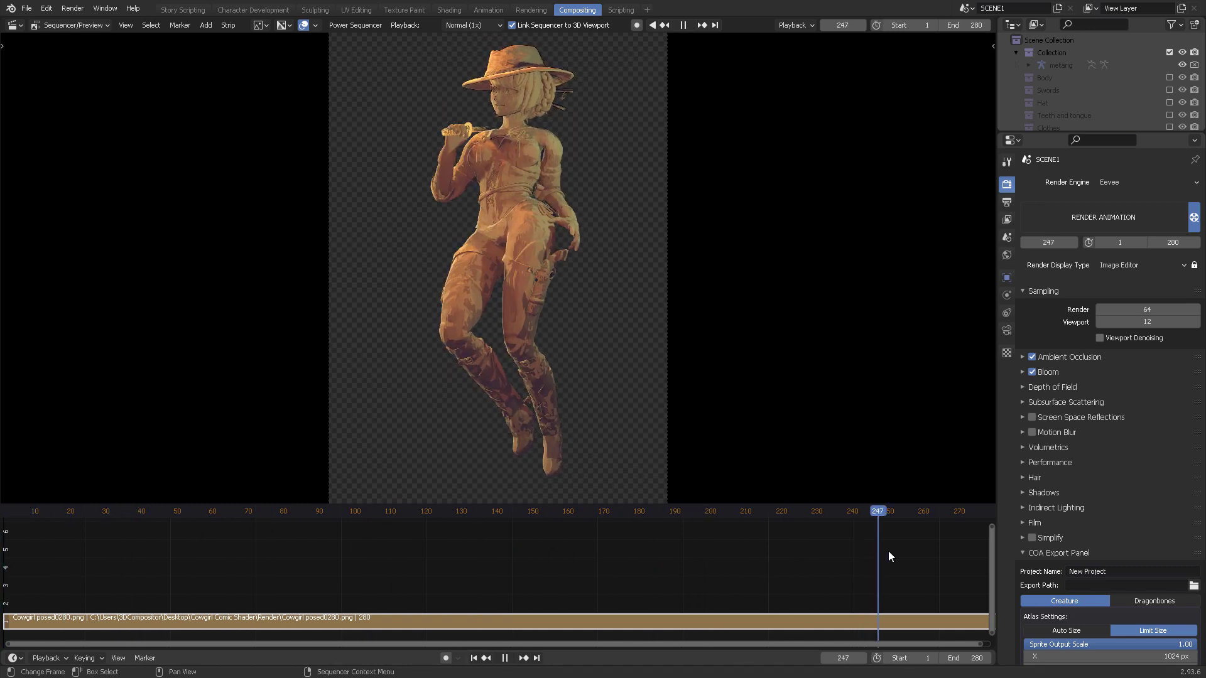
{"action": "key", "text": "Home"}
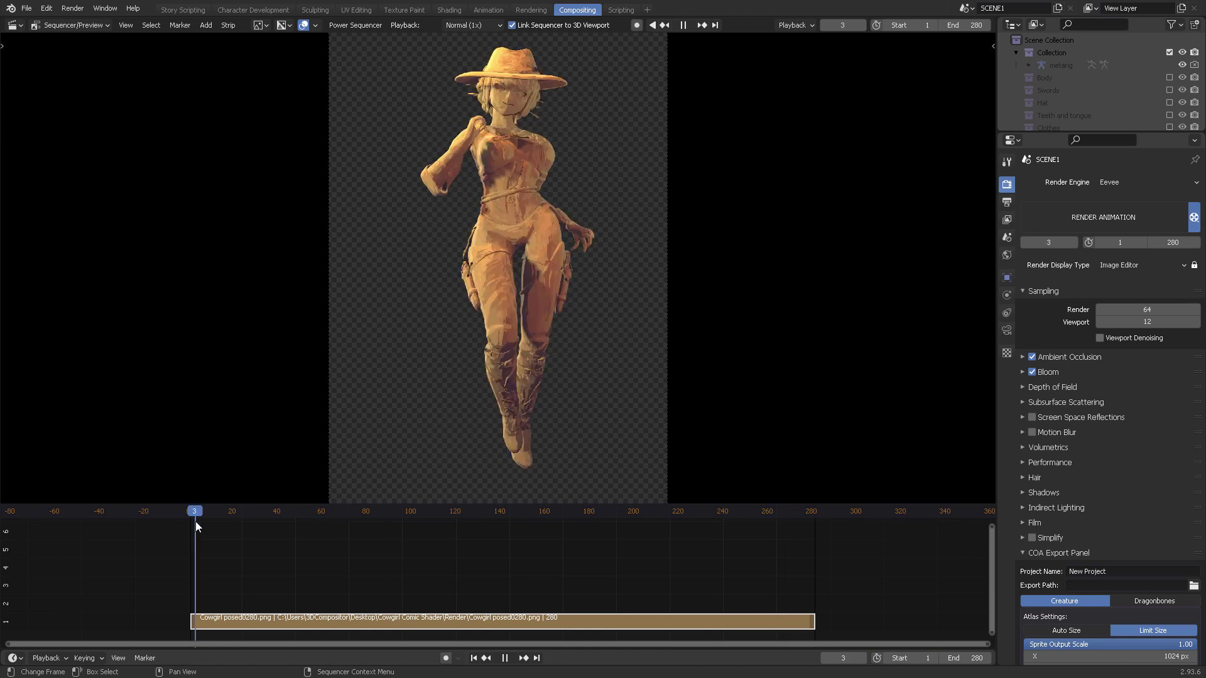
{"action": "key", "text": "space"}
- Add the bk PNG sequence from the bk folder as a second image strip, and move the Cowgirl strip to channel 3 above it
{"action": "left_click", "coordinate": [321, 582]}
{"action": "key", "text": "shift+a"}
{"action": "left_click", "coordinate": [289, 568]}
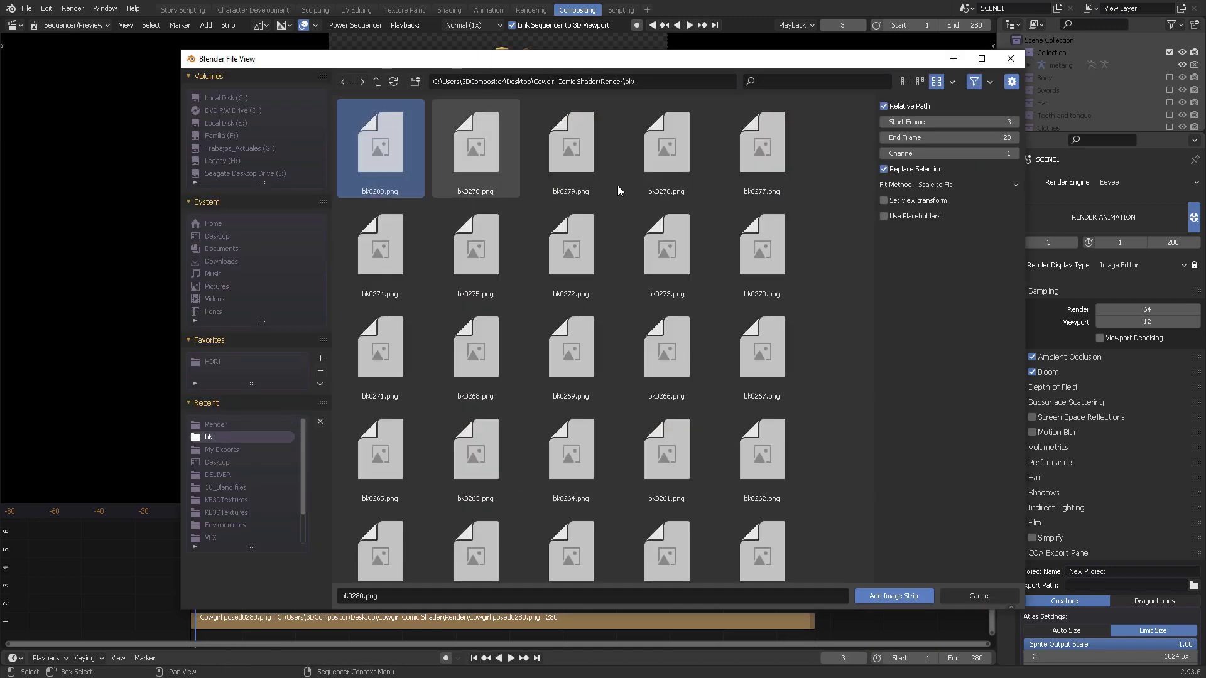
{"action": "left_click", "coordinate": [774, 540], "text": "shift"}
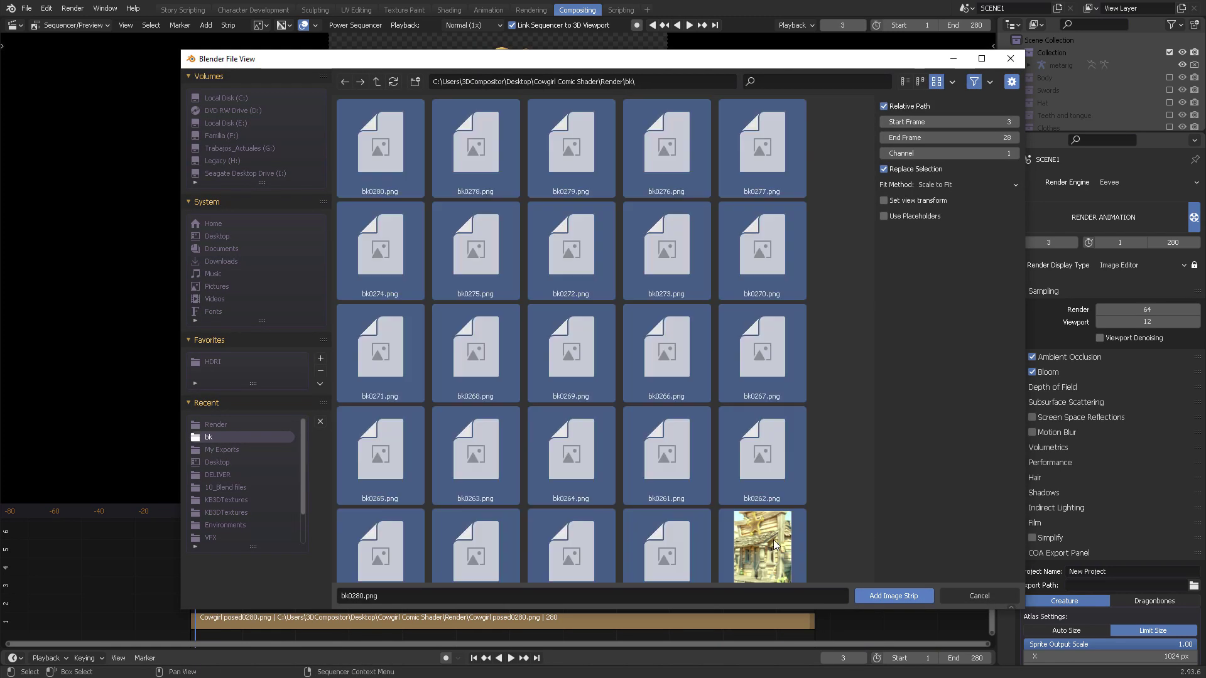
{"action": "left_click", "coordinate": [893, 595]}
{"action": "left_click_drag", "start_coordinate": [248, 620], "coordinate": [223, 586]}
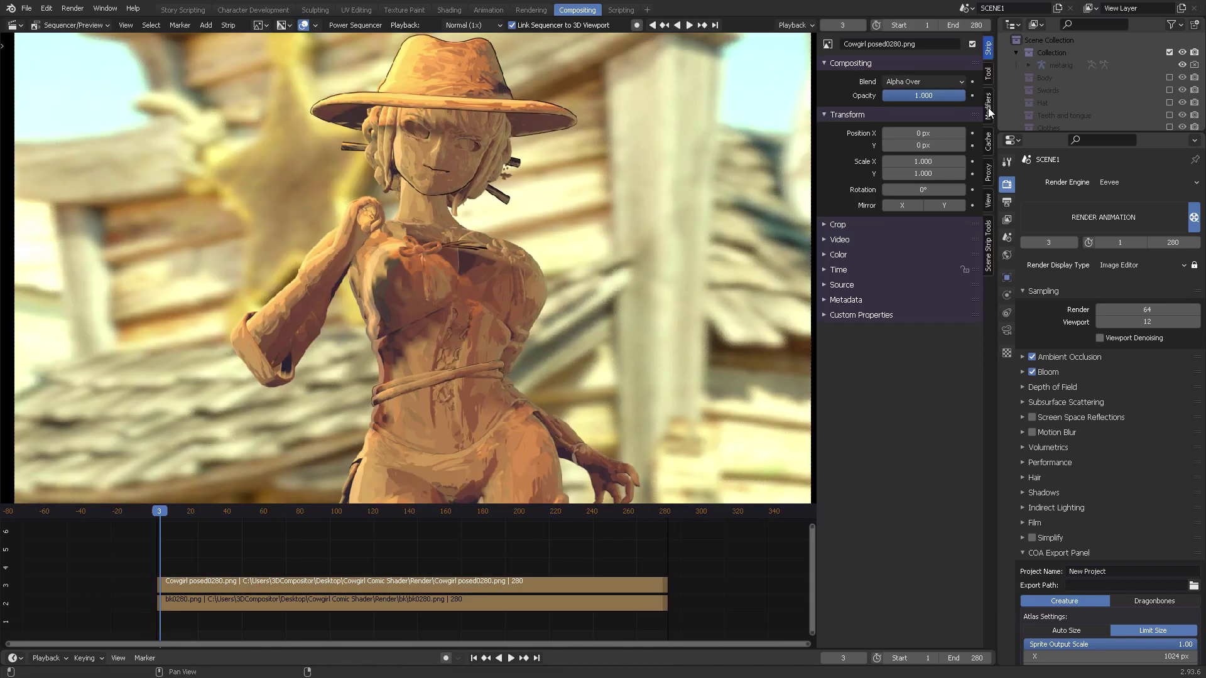
- Add a Hue Correct modifier to the Cowgirl posed strip and return to the general strip properties
{"action": "left_click", "coordinate": [989, 99]}
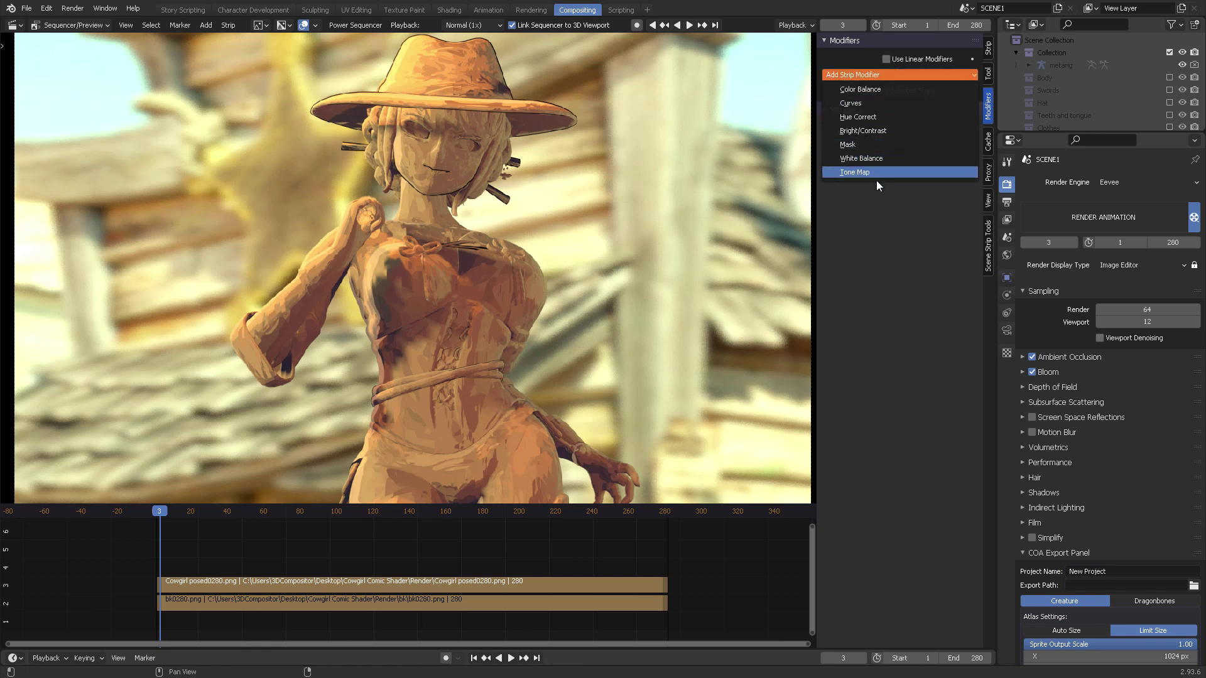
{"action": "left_click", "coordinate": [876, 117]}
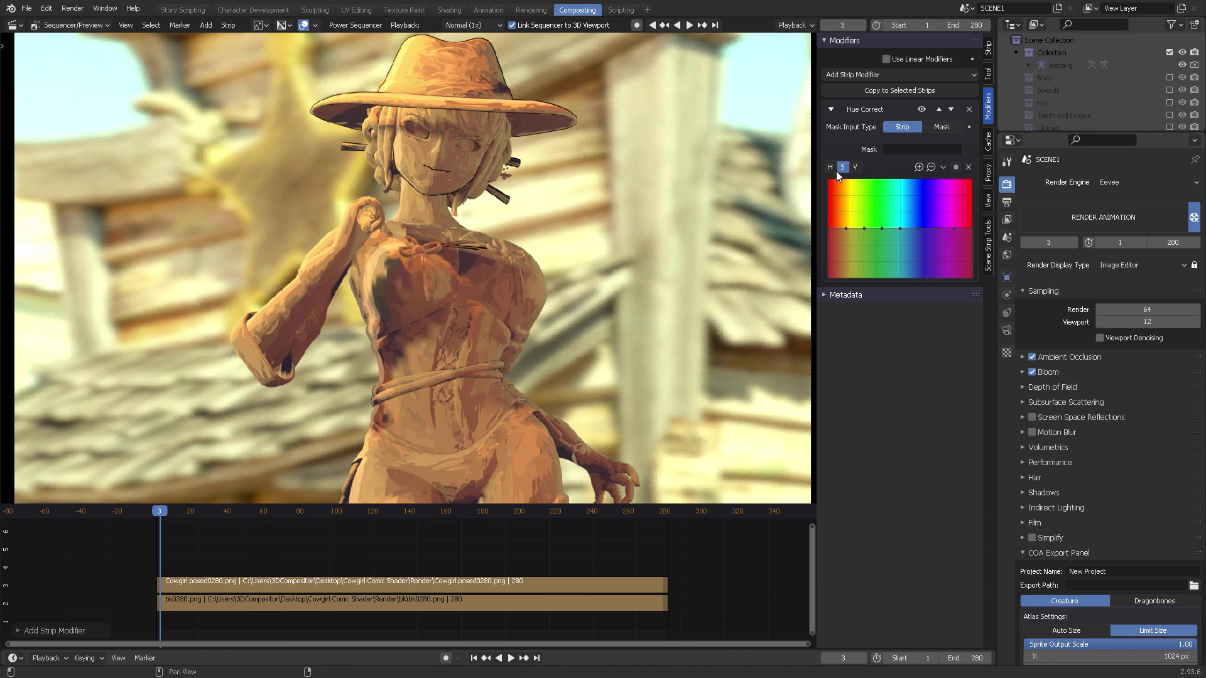
{"action": "left_click", "coordinate": [988, 45]}
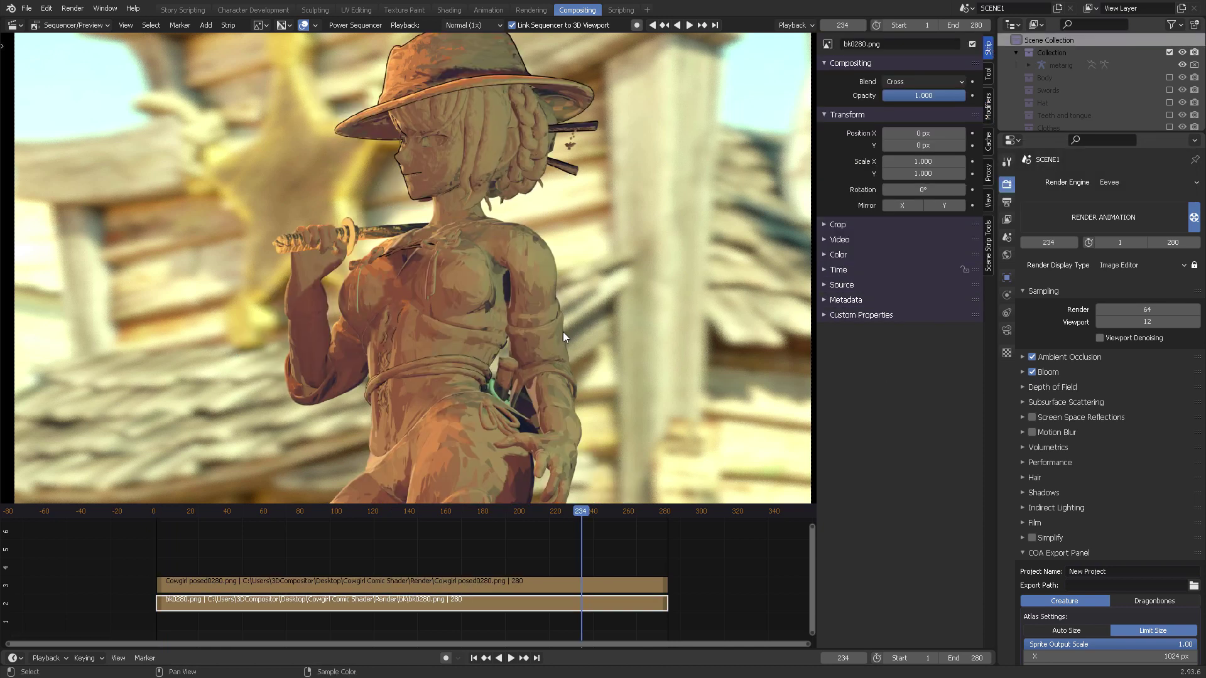
- Hide the sequencer sidebar and scrub to frame 241 to check the character composited over the backdrop
{"action": "mouse_move", "coordinate": [578, 513]}
{"action": "left_mouse_down"}
{"action": "mouse_move", "coordinate": [412, 521]}
{"action": "mouse_move", "coordinate": [619, 512]}
{"action": "mouse_move", "coordinate": [577, 512]}
{"action": "left_mouse_up"}
{"action": "key", "text": "n"}
{"action": "left_click_drag", "start_coordinate": [691, 514], "coordinate": [725, 521]}
{"action": "right_click", "coordinate": [589, 537]}
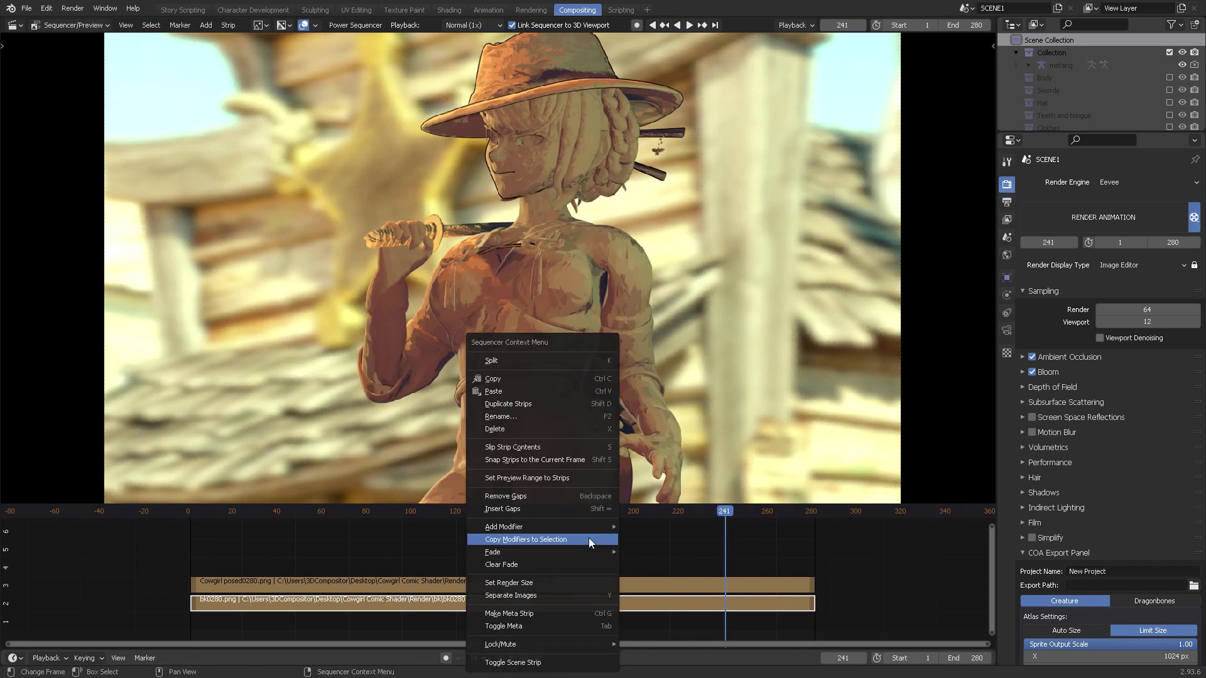
{"action": "left_click", "coordinate": [589, 539]}
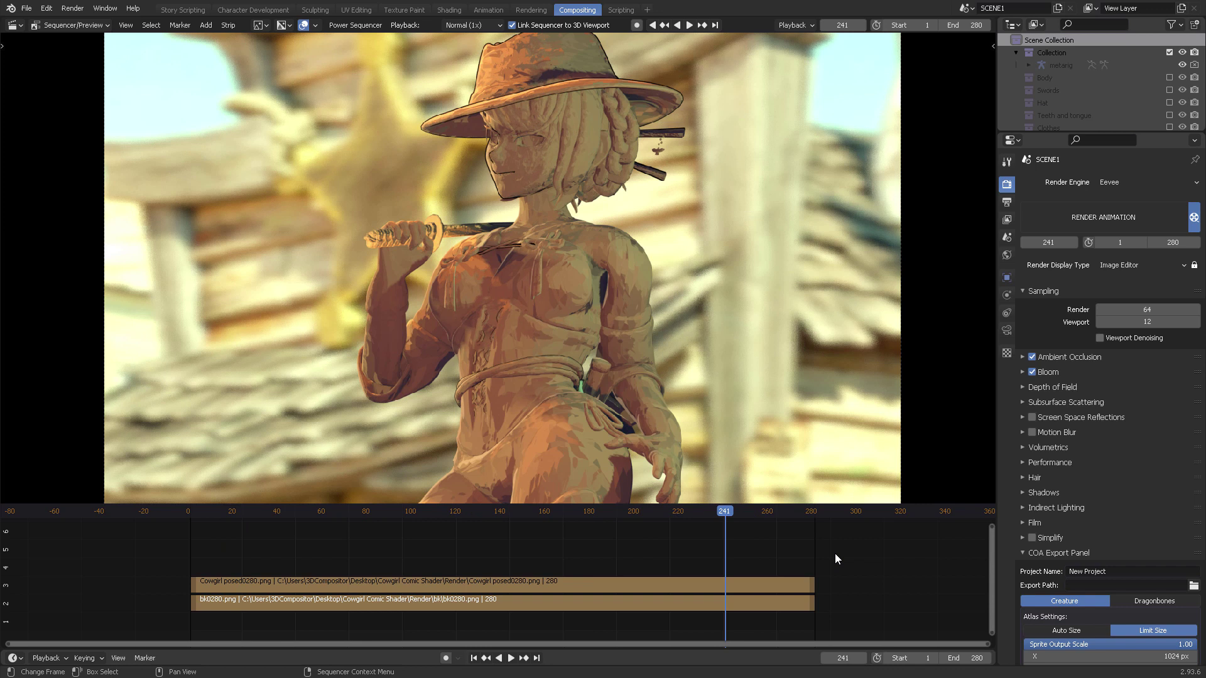
{"action": "scroll", "coordinate": [537, 262], "scroll_direction": "down", "scroll_amount": 1}
{"action": "scroll", "coordinate": [537, 261], "scroll_direction": "down", "scroll_amount": 3}
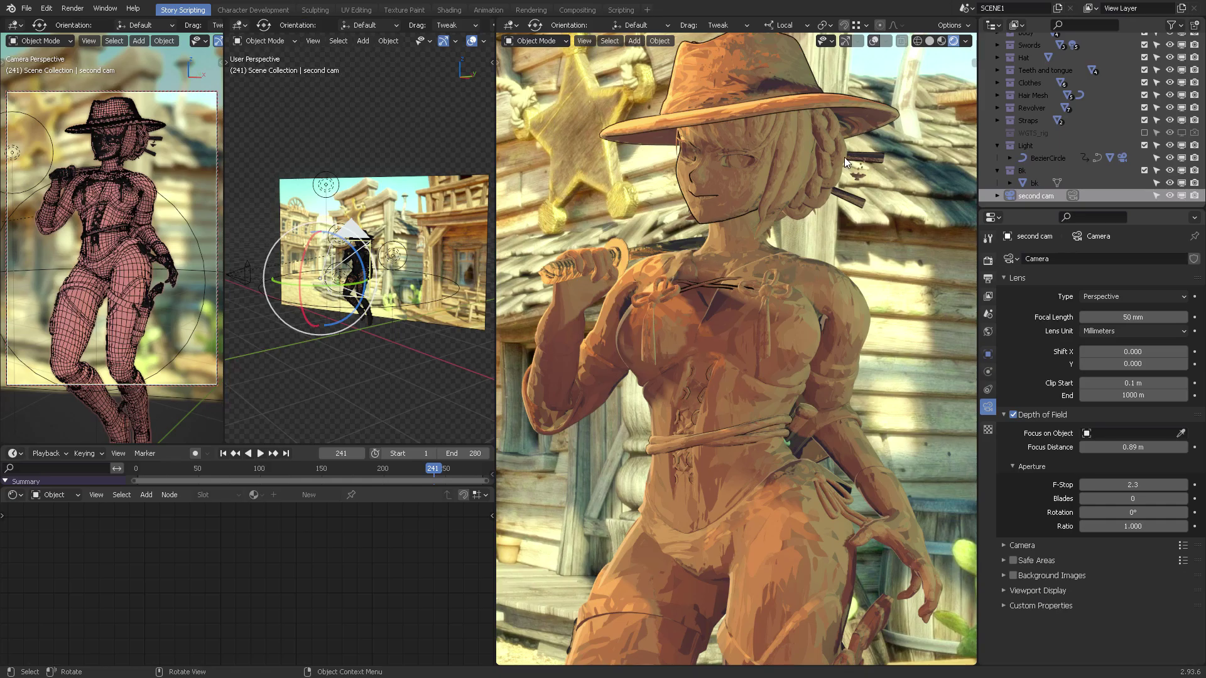
- Show the second cam's view without overlays in the rendered viewport, and enlarge that viewport by shrinking the neighbouring areas
{"action": "key", "text": "KP_0"}
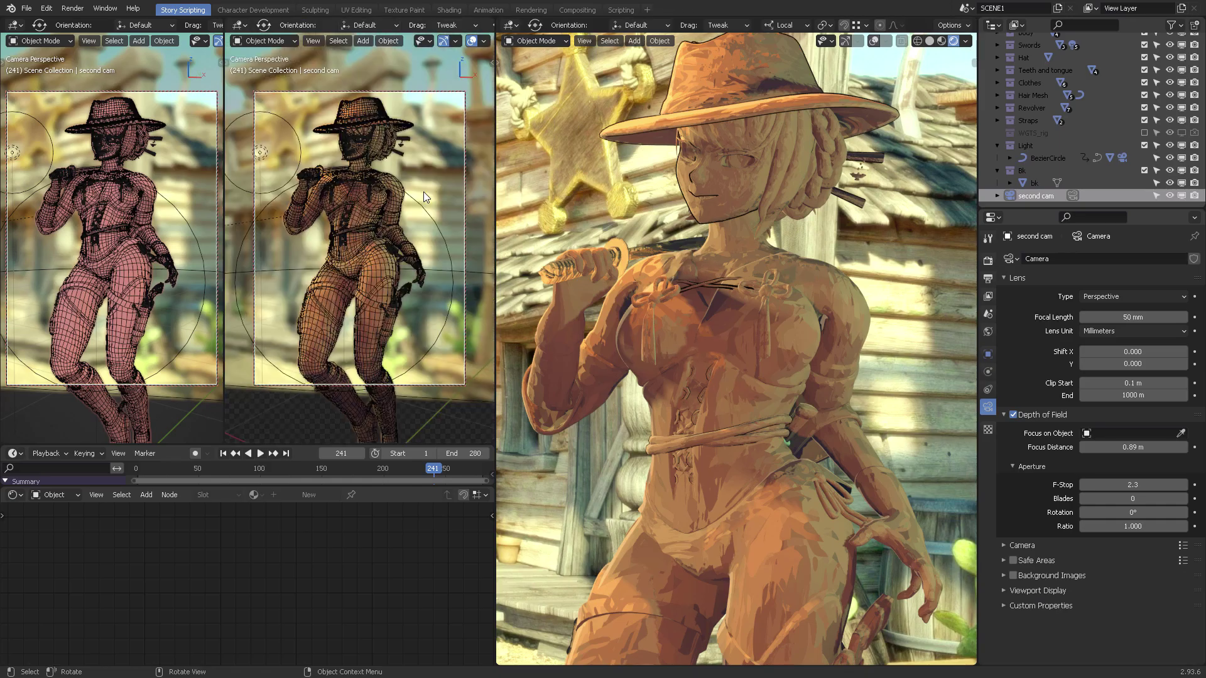
{"action": "scroll", "coordinate": [442, 43], "scroll_direction": "down", "scroll_amount": 4}
{"action": "left_click", "coordinate": [394, 43]}
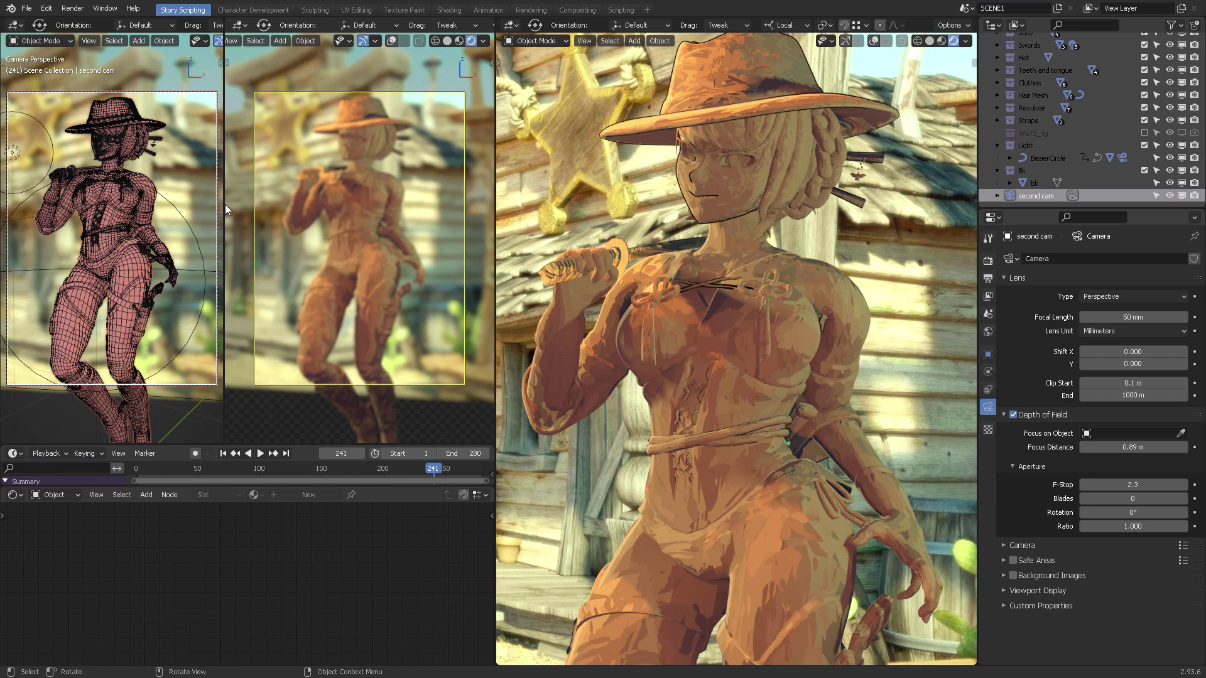
{"action": "left_click_drag", "start_coordinate": [224, 205], "coordinate": [113, 198]}
{"action": "key", "text": "Home"}
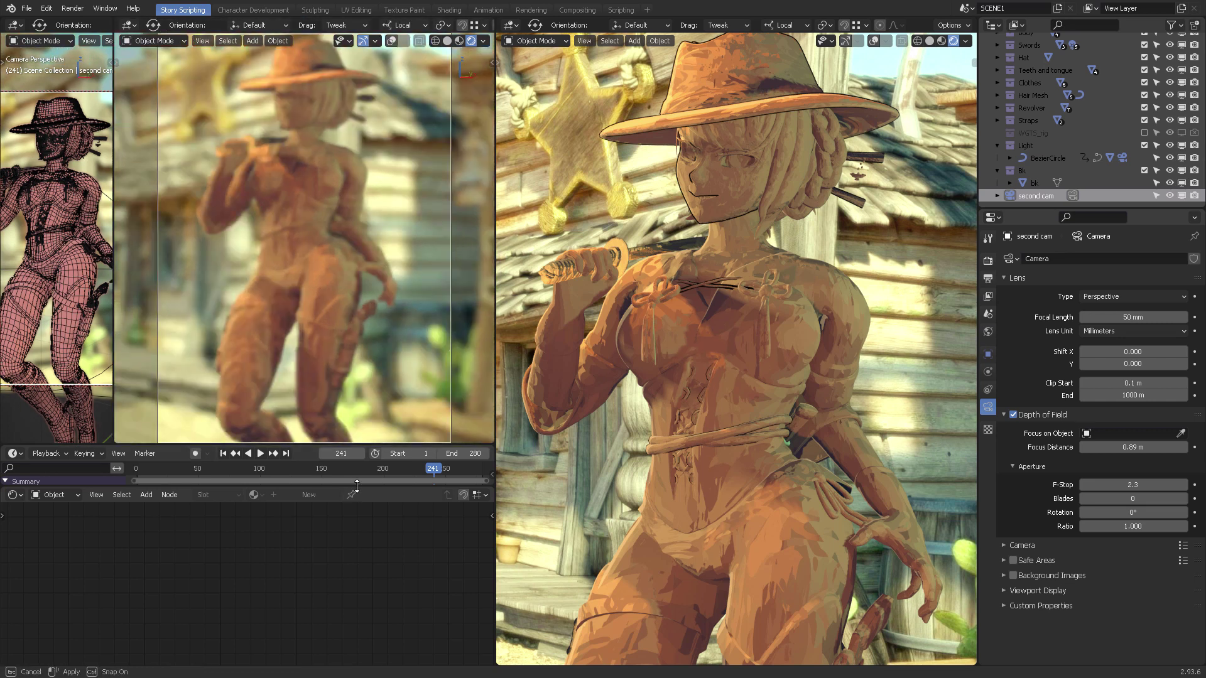
{"action": "left_click_drag", "start_coordinate": [356, 489], "coordinate": [357, 628]}
{"action": "left_click_drag", "start_coordinate": [360, 449], "coordinate": [343, 590]}
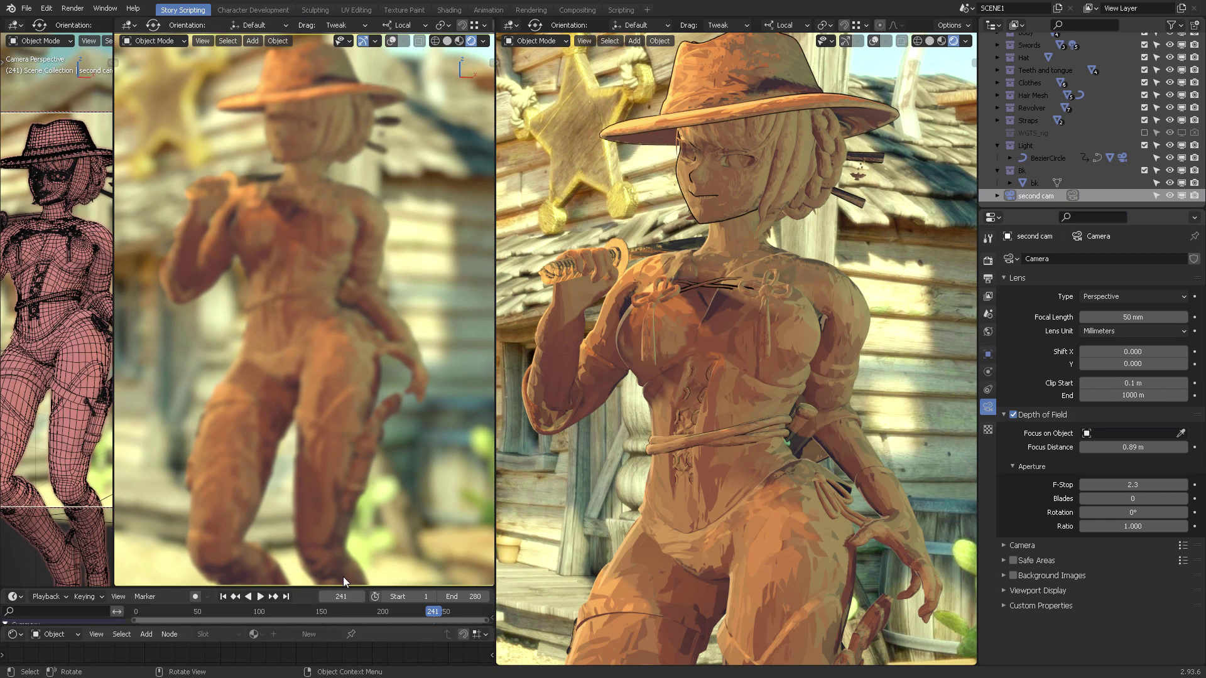
- Select the character's Body and frame her head and torso closely in the enlarged viewport to inspect the shading
{"action": "scroll", "coordinate": [333, 196], "scroll_direction": "up", "scroll_amount": 3}
{"action": "left_click", "coordinate": [338, 205]}
{"action": "key", "text": "KP_Decimal"}
{"action": "scroll", "coordinate": [342, 199], "scroll_direction": "up", "scroll_amount": 5}
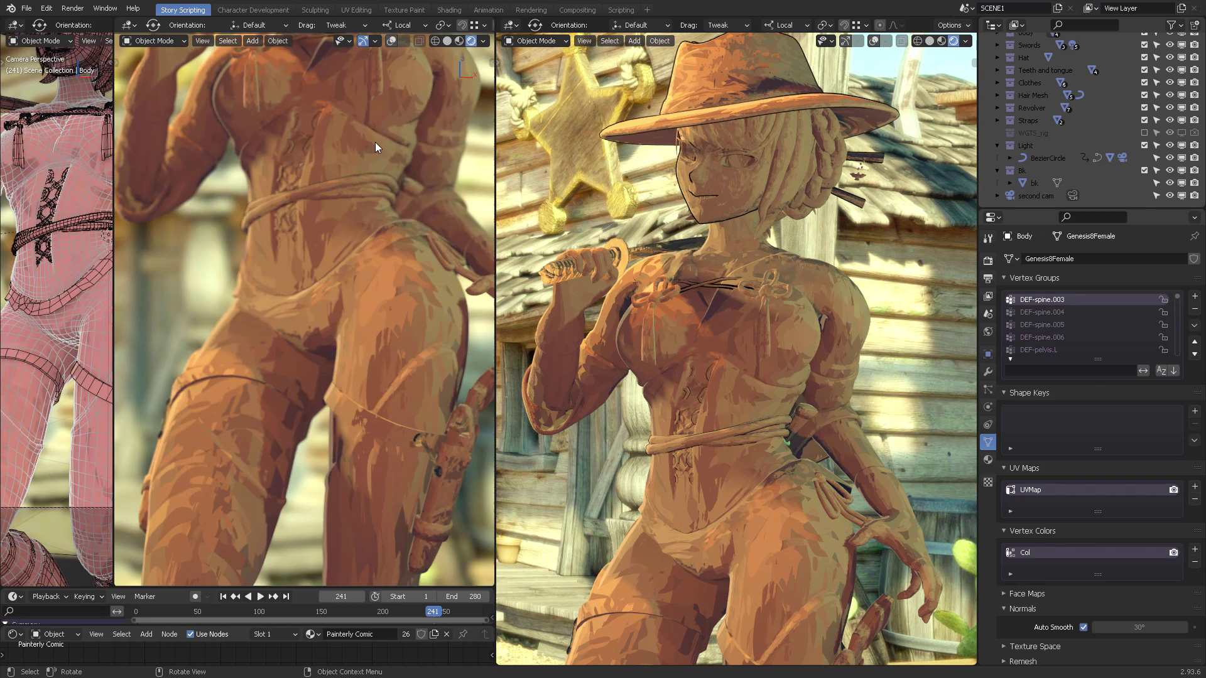
{"action": "middle_click_drag", "start_coordinate": [375, 142], "coordinate": [349, 358], "text": "shift"}
{"action": "middle_click_drag", "start_coordinate": [349, 358], "coordinate": [337, 366]}
{"action": "scroll", "coordinate": [345, 360], "scroll_direction": "up", "scroll_amount": 4}
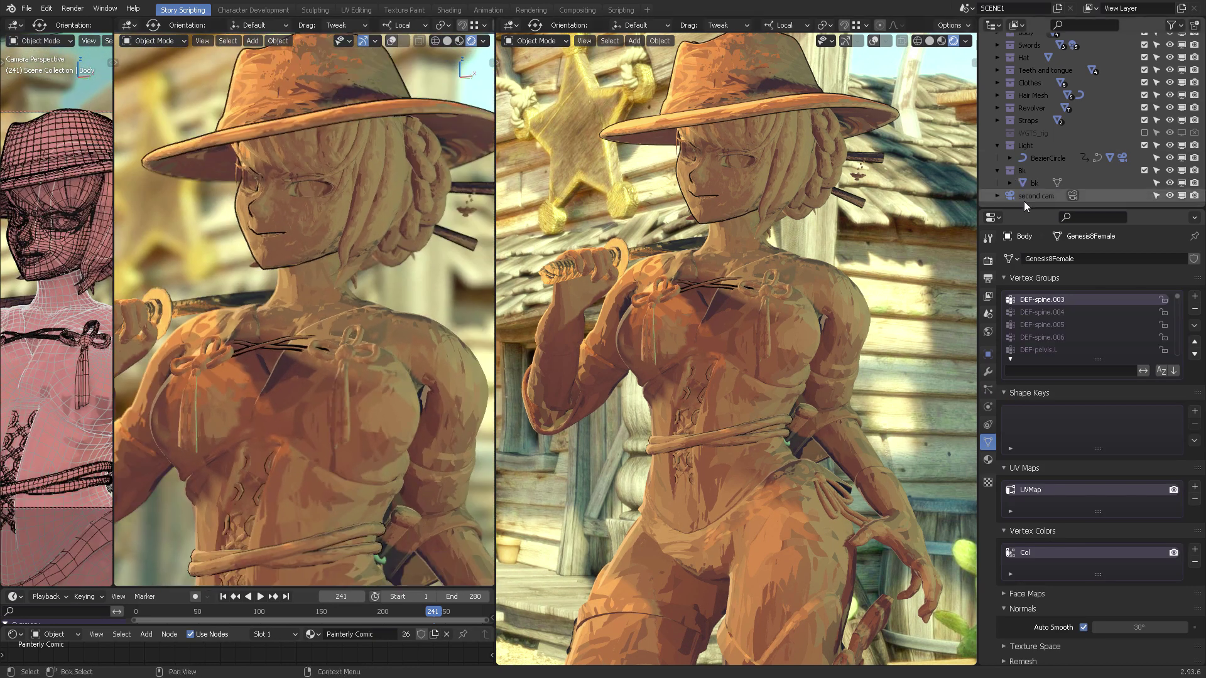
- Set the second cam's focal length to 24 mm and reframe the character in its view
{"action": "left_click", "coordinate": [1036, 196]}
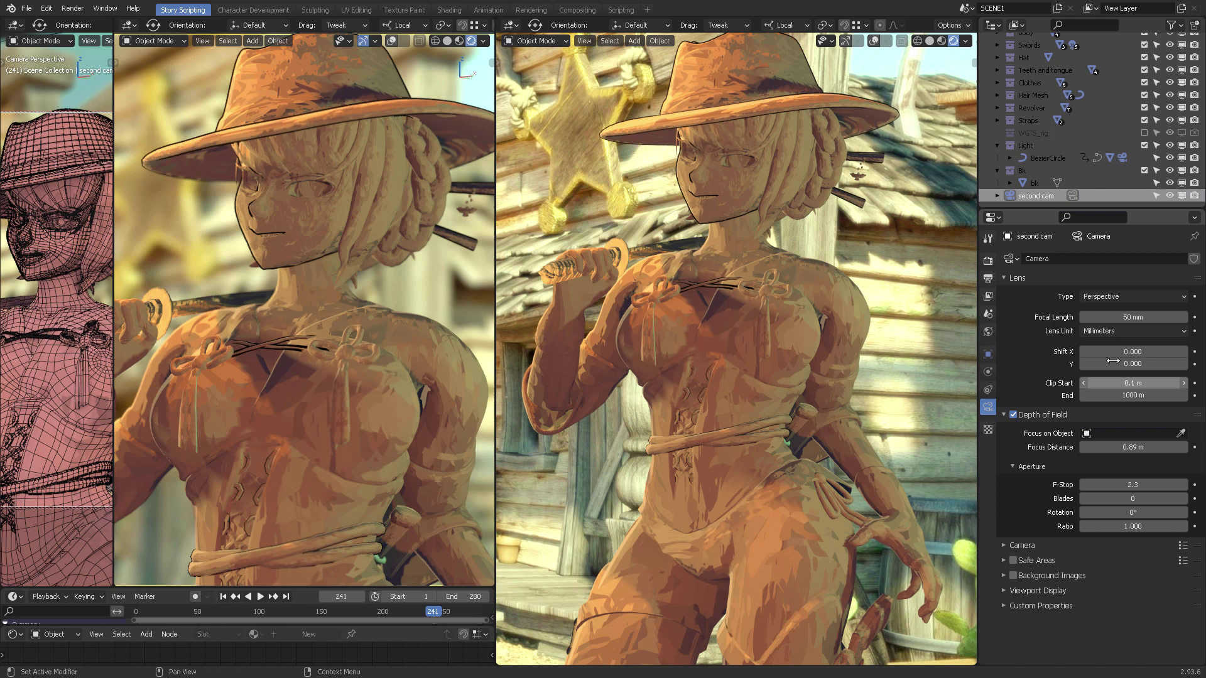
{"action": "type", "text": "24"}
{"action": "key", "text": "Return"}
{"action": "scroll", "coordinate": [369, 202], "scroll_direction": "up", "scroll_amount": 4}
{"action": "scroll", "coordinate": [368, 216], "scroll_direction": "down", "scroll_amount": 3}
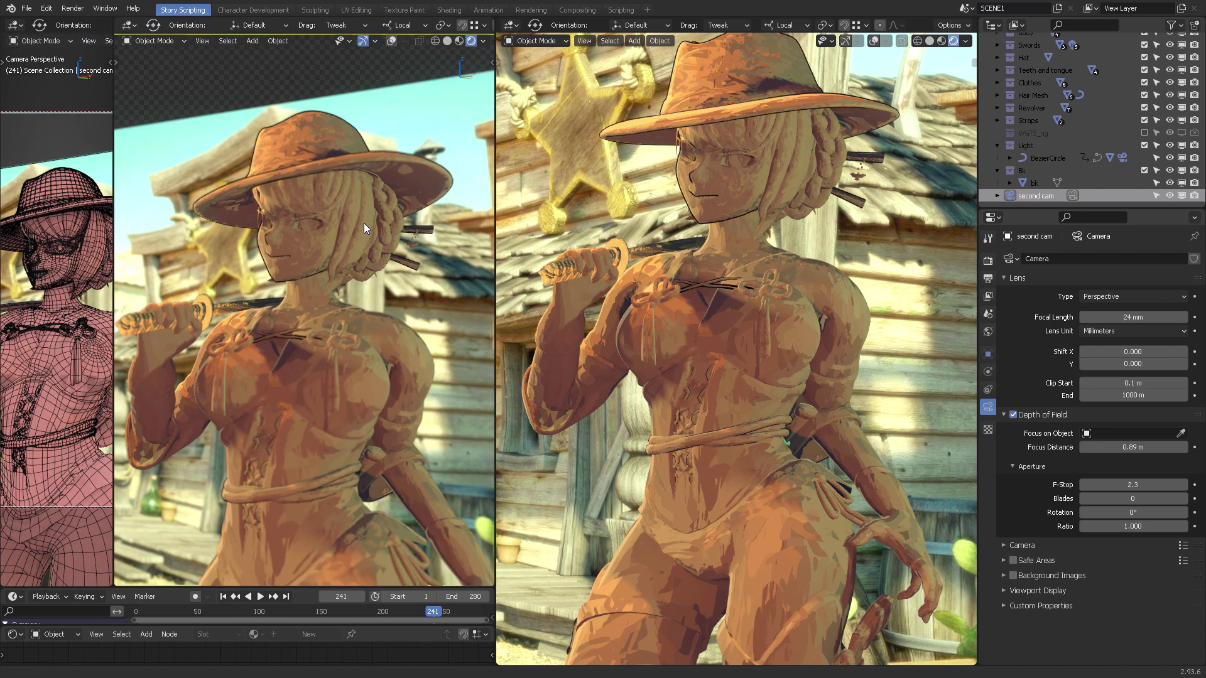
- Move the bk backdrop upward by about 0.35 m behind the character and bring the view back in on her
{"action": "left_click", "coordinate": [389, 112]}
{"action": "key", "text": "g"}
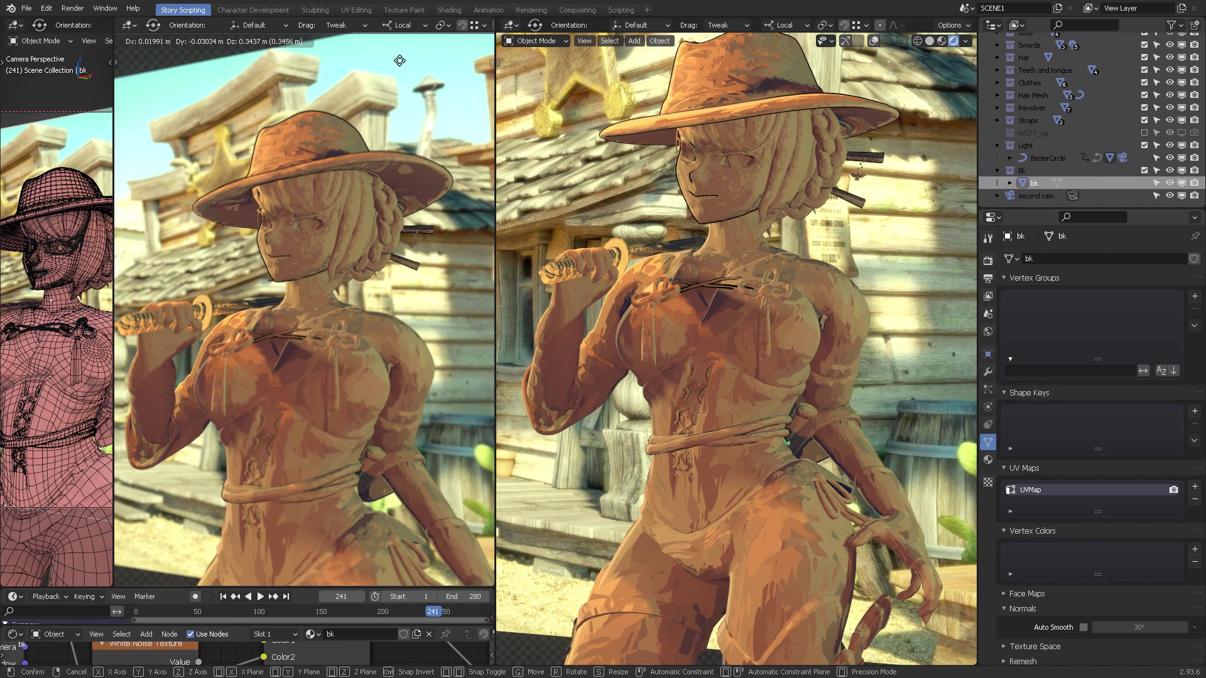
{"action": "middle_click_drag", "start_coordinate": [399, 195], "coordinate": [413, 188]}
{"action": "scroll", "coordinate": [413, 188], "scroll_direction": "up", "scroll_amount": 4}
{"action": "scroll", "coordinate": [413, 191], "scroll_direction": "down", "scroll_amount": 2}
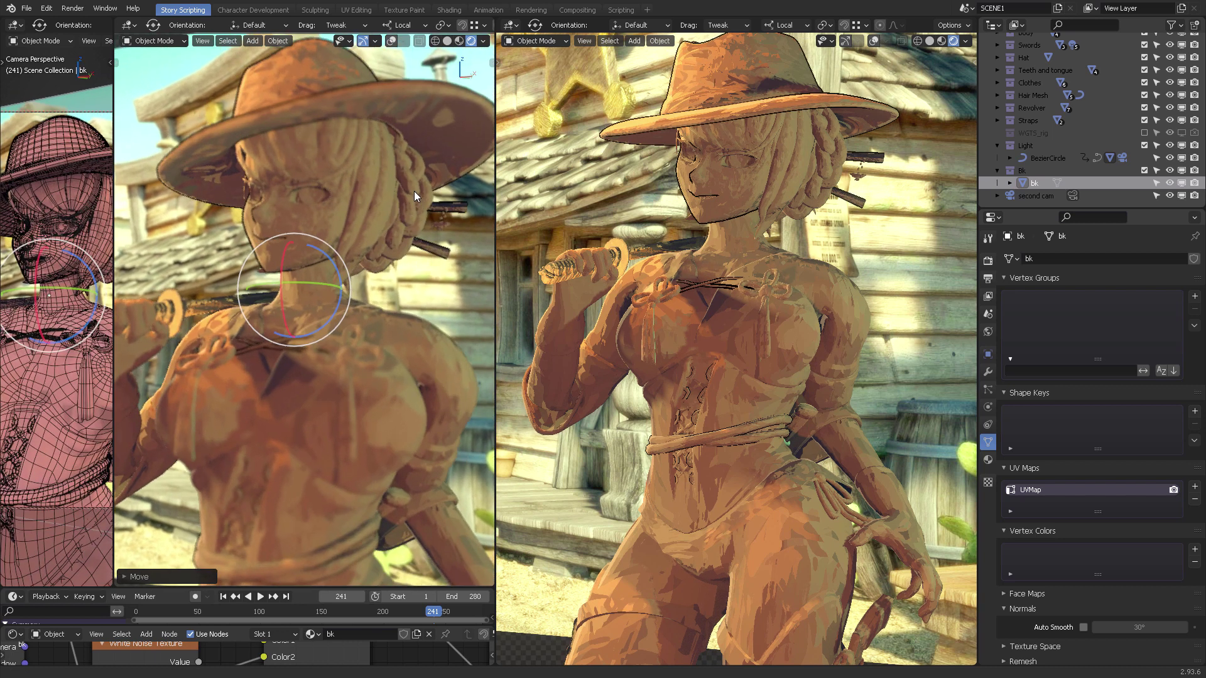
{"action": "scroll", "coordinate": [413, 191], "scroll_direction": "up", "scroll_amount": 2}
- Adjust the second cam's depth-of-field focus distance and F-stop to bring the character into focus
{"action": "left_click", "coordinate": [1033, 196]}
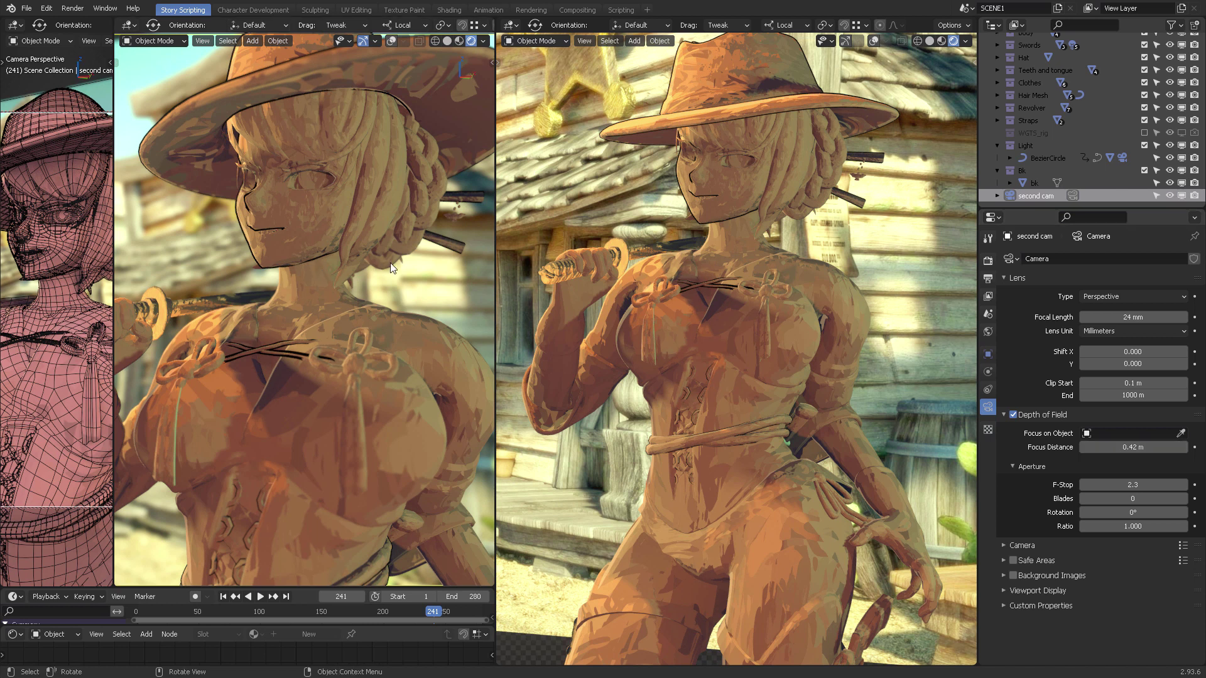
{"action": "scroll", "coordinate": [408, 275], "scroll_direction": "down", "scroll_amount": 6}
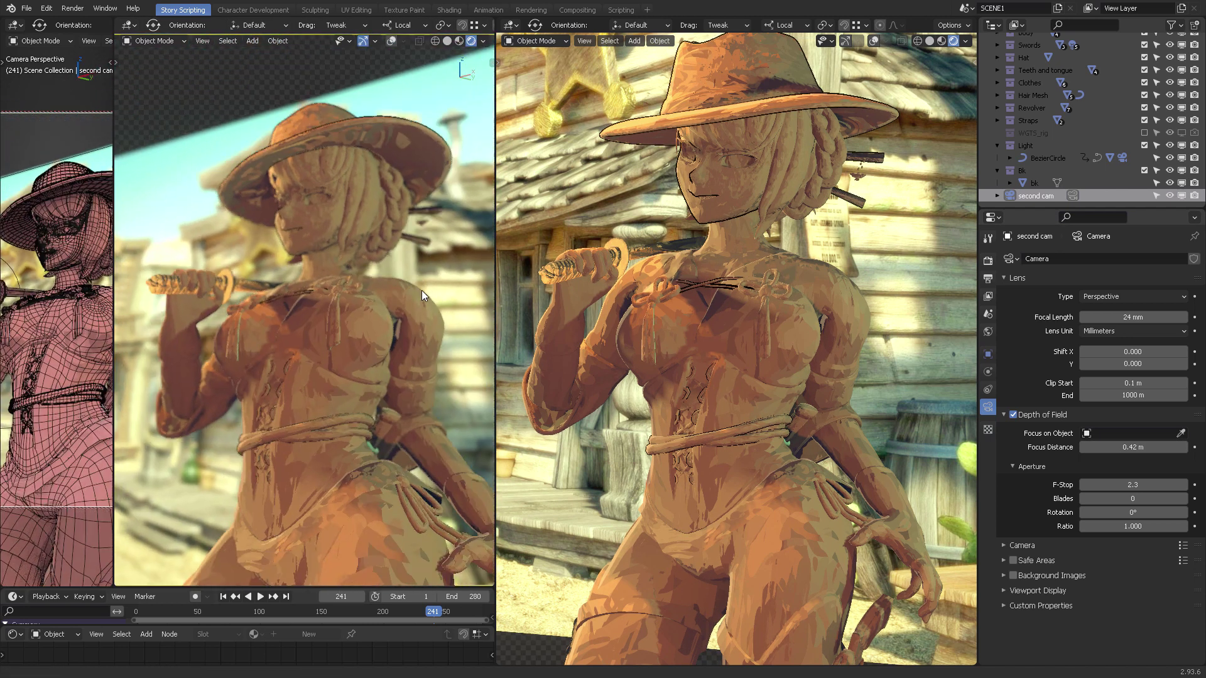
{"action": "left_click_drag", "start_coordinate": [1132, 485], "coordinate": [1129, 447]}
{"action": "middle_click_drag", "start_coordinate": [352, 202], "coordinate": [396, 295]}
{"action": "left_click_drag", "start_coordinate": [1123, 448], "coordinate": [1092, 522]}
- Enable Bloom in the scene's Eevee render settings with an intensity of 0.529
{"action": "left_click", "coordinate": [988, 260]}
{"action": "key", "text": "Return"}
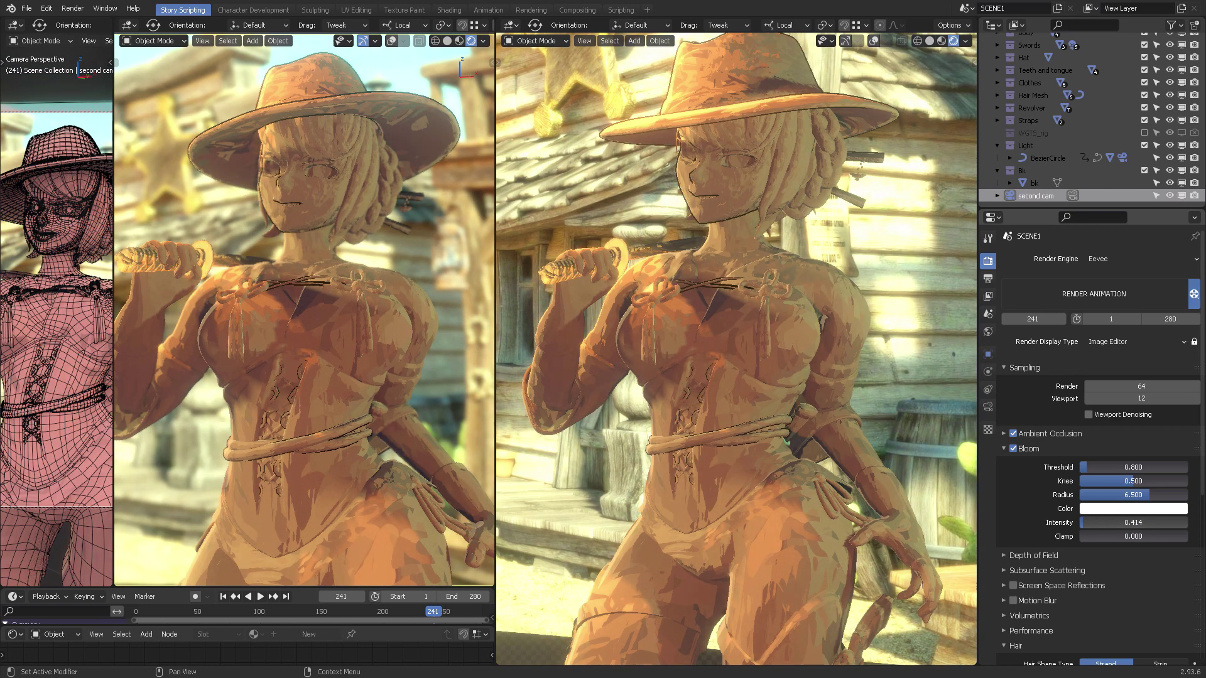
{"action": "scroll", "coordinate": [1148, 126], "scroll_direction": "up", "scroll_amount": 4}
{"action": "scroll", "coordinate": [1000, 143], "scroll_direction": "down", "scroll_amount": 4}
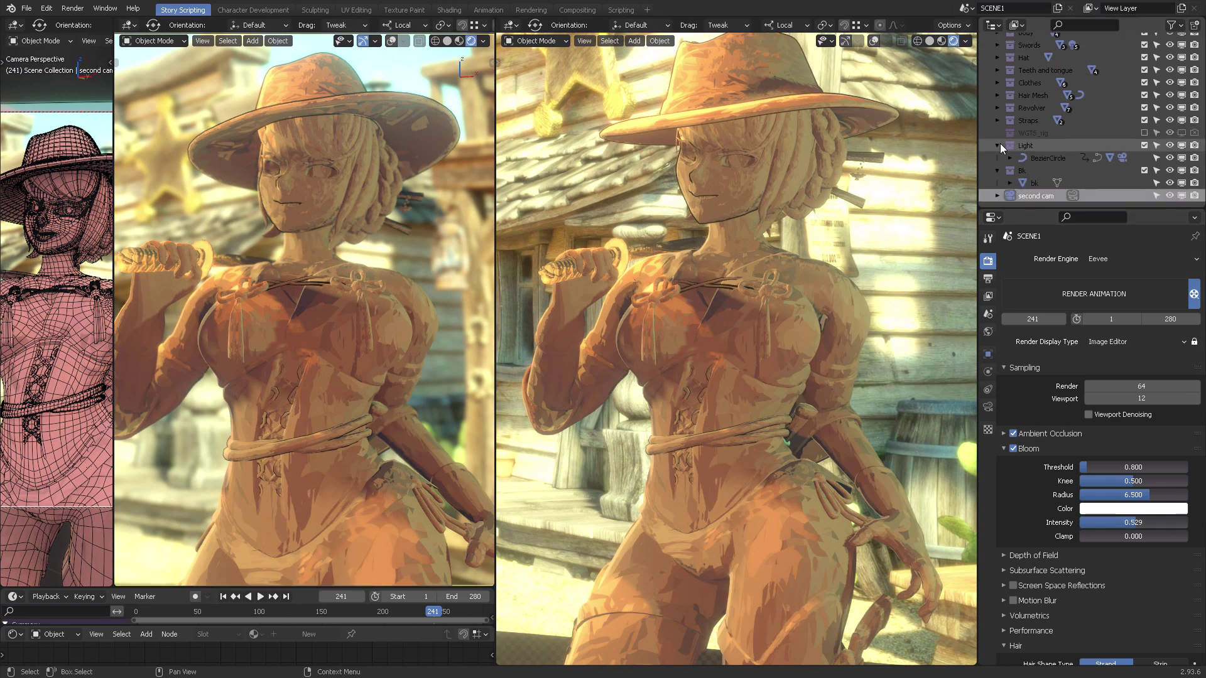
- Select the five point lights in the Swords collection and move them to the Light collection
{"action": "scroll", "coordinate": [1000, 143], "scroll_direction": "up", "scroll_amount": 1}
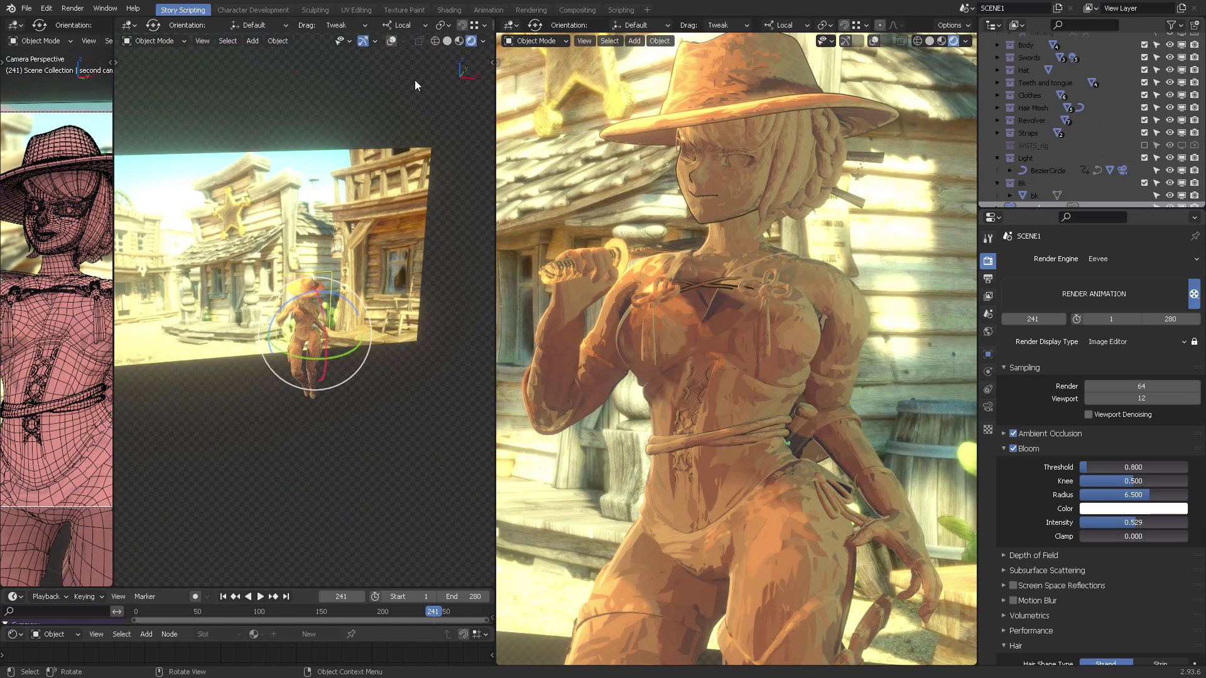
{"action": "left_click", "coordinate": [1083, 120]}
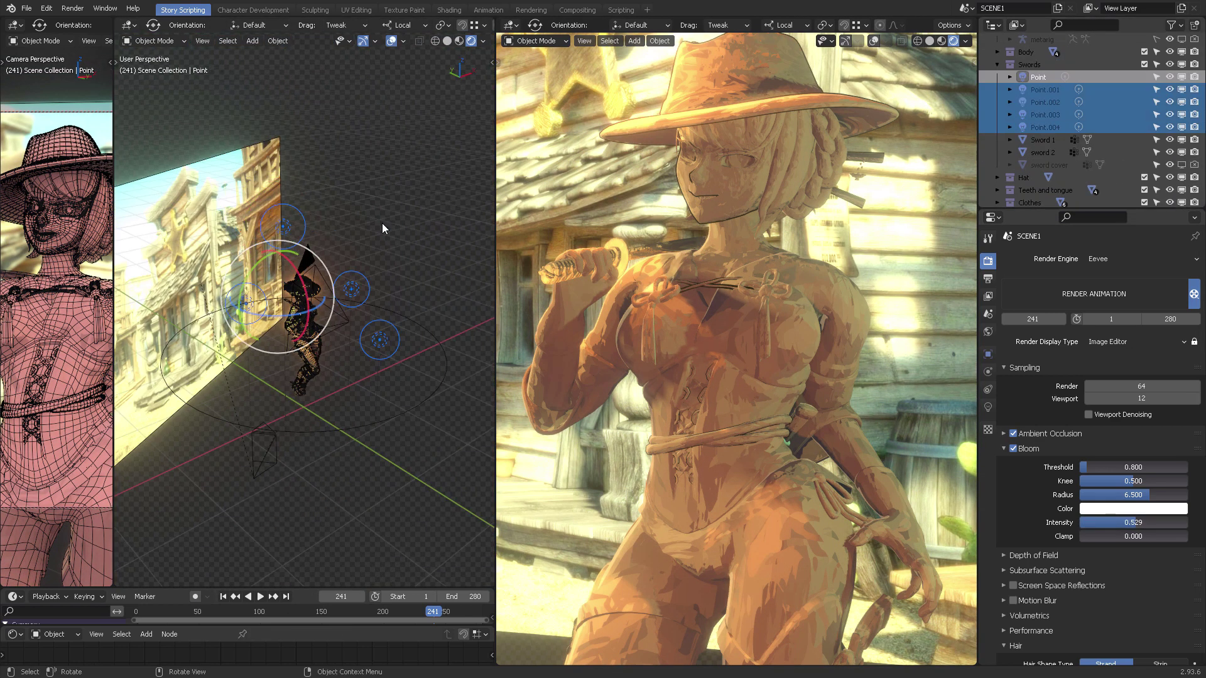
{"action": "key", "text": "m"}
{"action": "left_click", "coordinate": [339, 363]}
- Sample a new colour from the rendered view for the Point.003 light and review the Point.001 light's colour
{"action": "left_click", "coordinate": [1045, 121]}
{"action": "middle_click_drag", "start_coordinate": [351, 277], "coordinate": [408, 239]}
{"action": "left_click", "coordinate": [1045, 146]}
{"action": "left_click", "coordinate": [988, 407]}
{"action": "left_click", "coordinate": [1133, 327]}
{"action": "left_click", "coordinate": [1176, 285]}
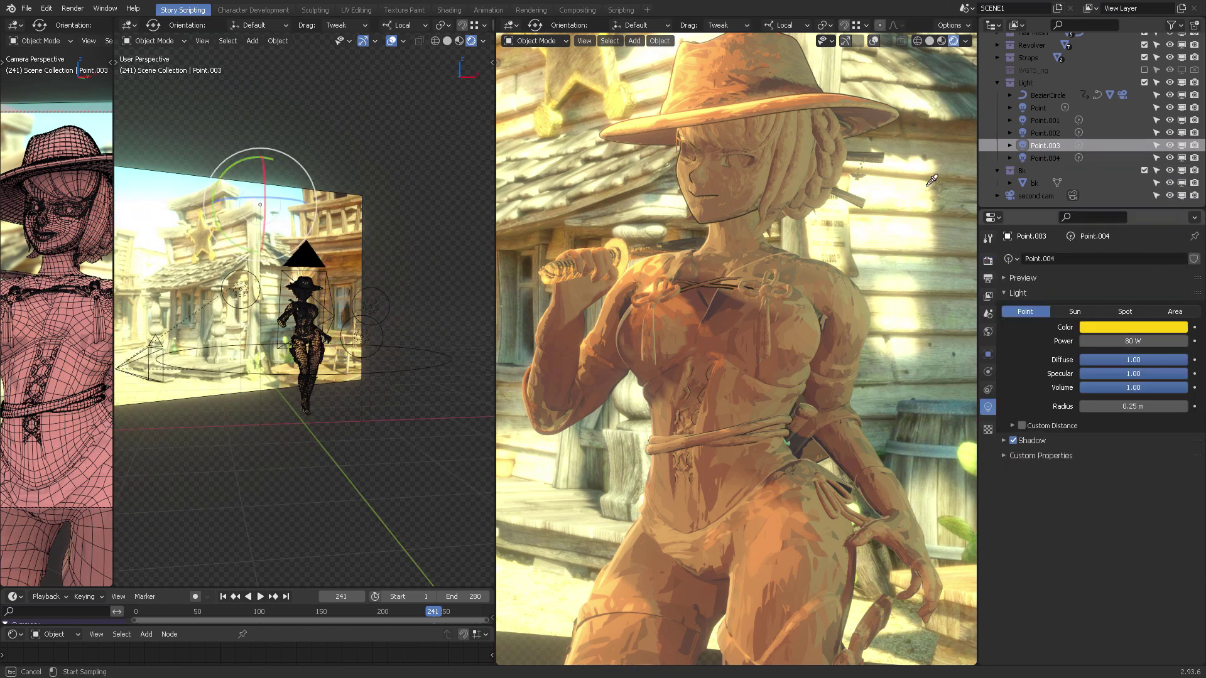
{"action": "middle_click_drag", "start_coordinate": [943, 57], "coordinate": [878, 246]}
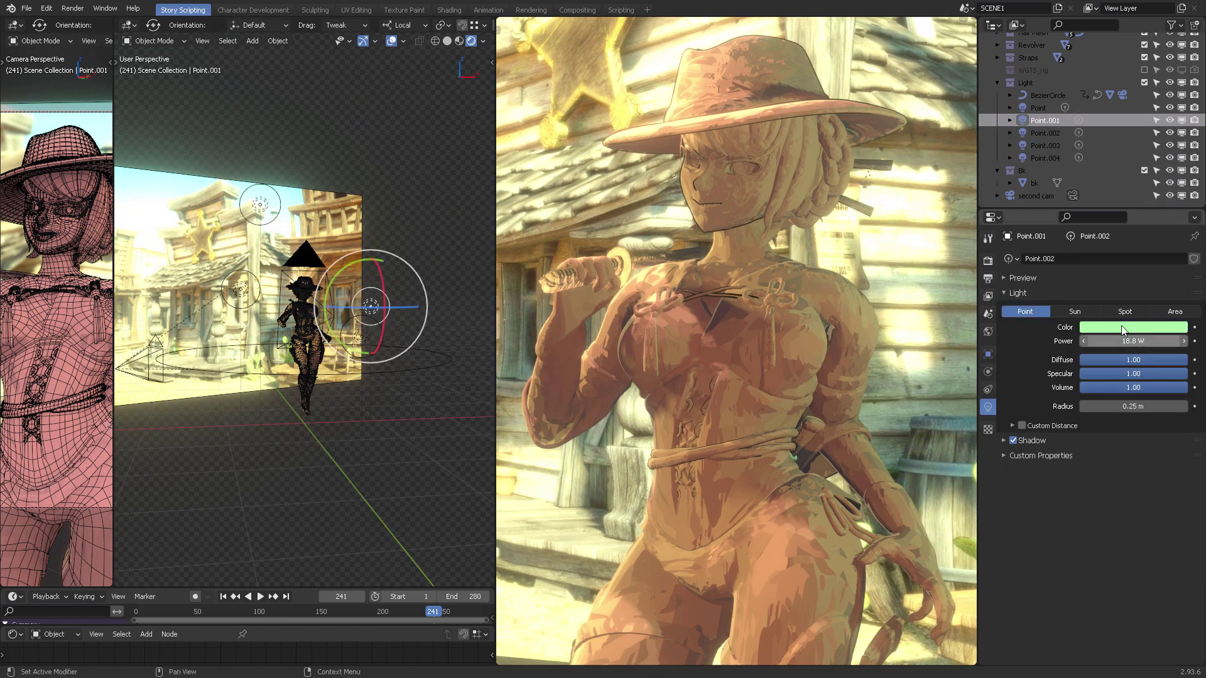
{"action": "left_click", "coordinate": [840, 244]}
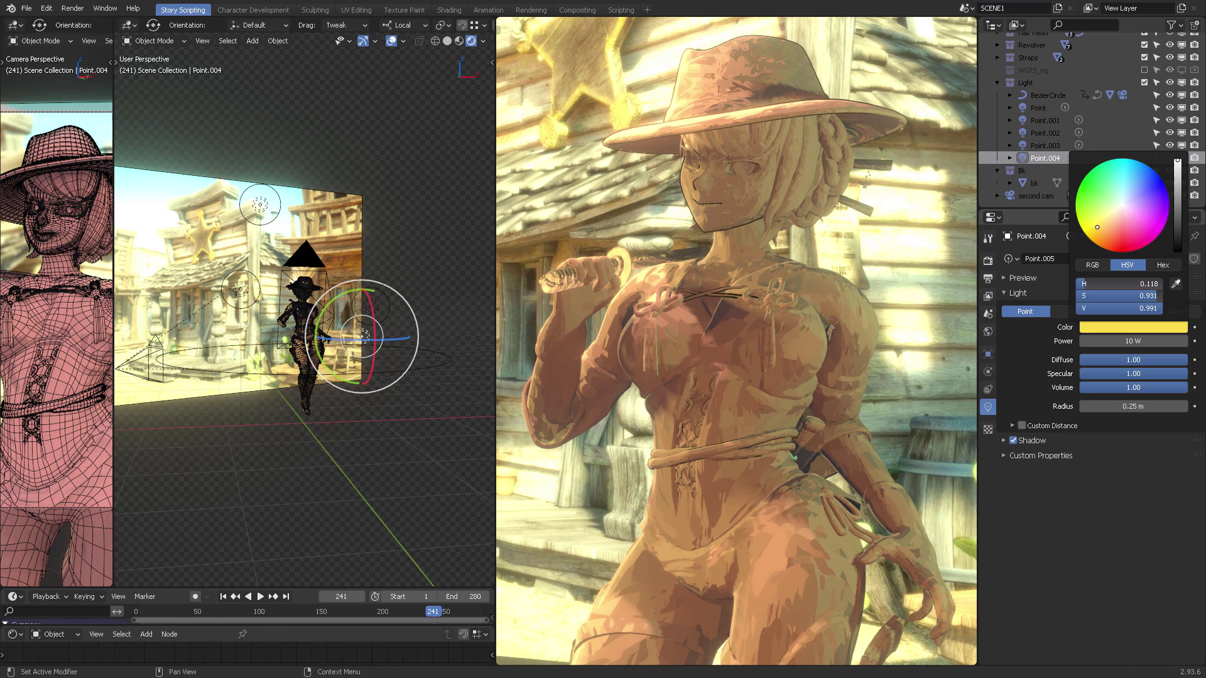
- Set the Point.004 light's power to 12.8 W and tint it pale yellow-green
{"action": "left_click_drag", "start_coordinate": [1133, 341], "coordinate": [1150, 341]}
{"action": "left_click", "coordinate": [1130, 328]}
{"action": "left_click_drag", "start_coordinate": [1105, 217], "coordinate": [1108, 211]}
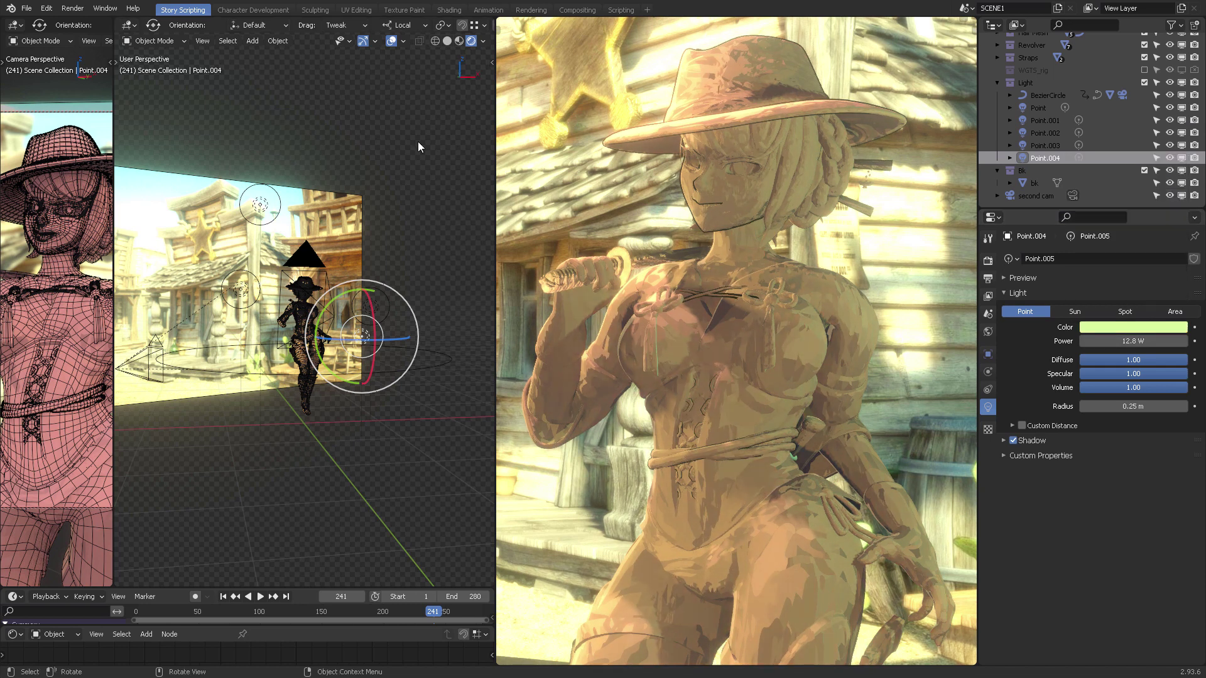
- Choose a new tint for the Point.001 light beside the character and raise its power
{"action": "middle_click_drag", "start_coordinate": [373, 336], "coordinate": [327, 277]}
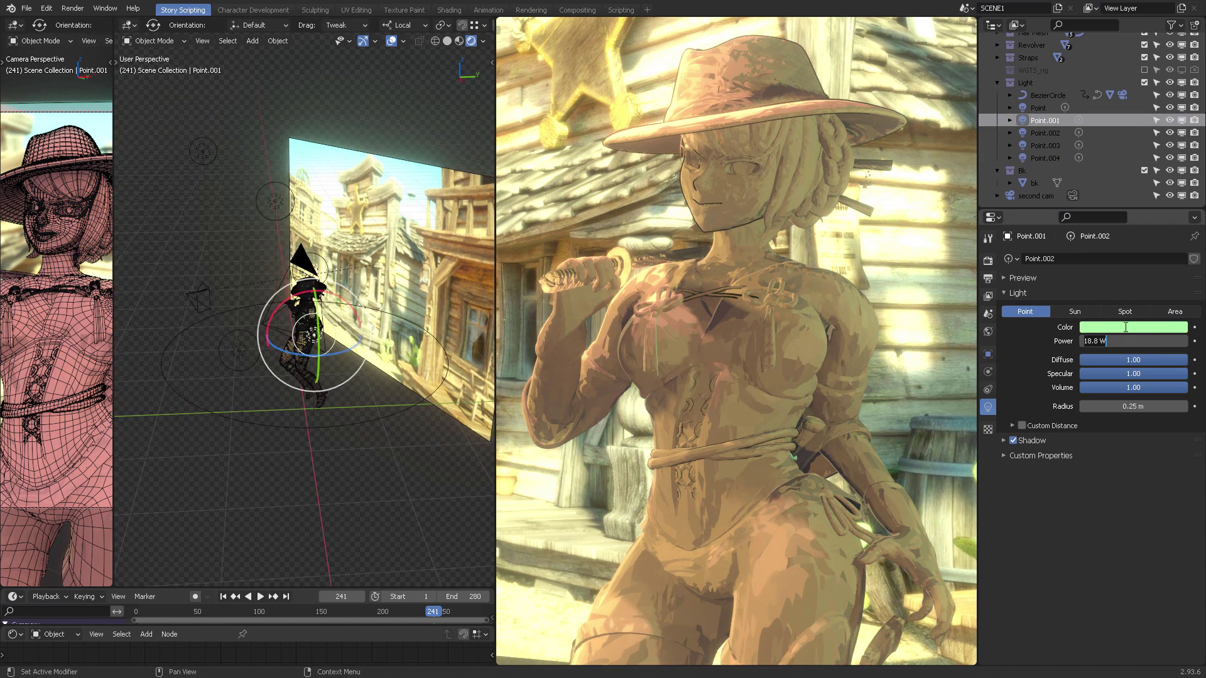
{"action": "left_click", "coordinate": [1133, 327]}
{"action": "left_click", "coordinate": [1109, 204]}
{"action": "left_click_drag", "start_coordinate": [1133, 341], "coordinate": [1143, 341]}
- Try a duplicated point light of 948.3 W placed far away from the character
{"action": "left_click", "coordinate": [239, 350]}
{"action": "middle_click_drag", "start_coordinate": [264, 238], "coordinate": [259, 223]}
{"action": "left_click", "coordinate": [195, 183]}
{"action": "scroll", "coordinate": [221, 253], "scroll_direction": "down", "scroll_amount": 6}
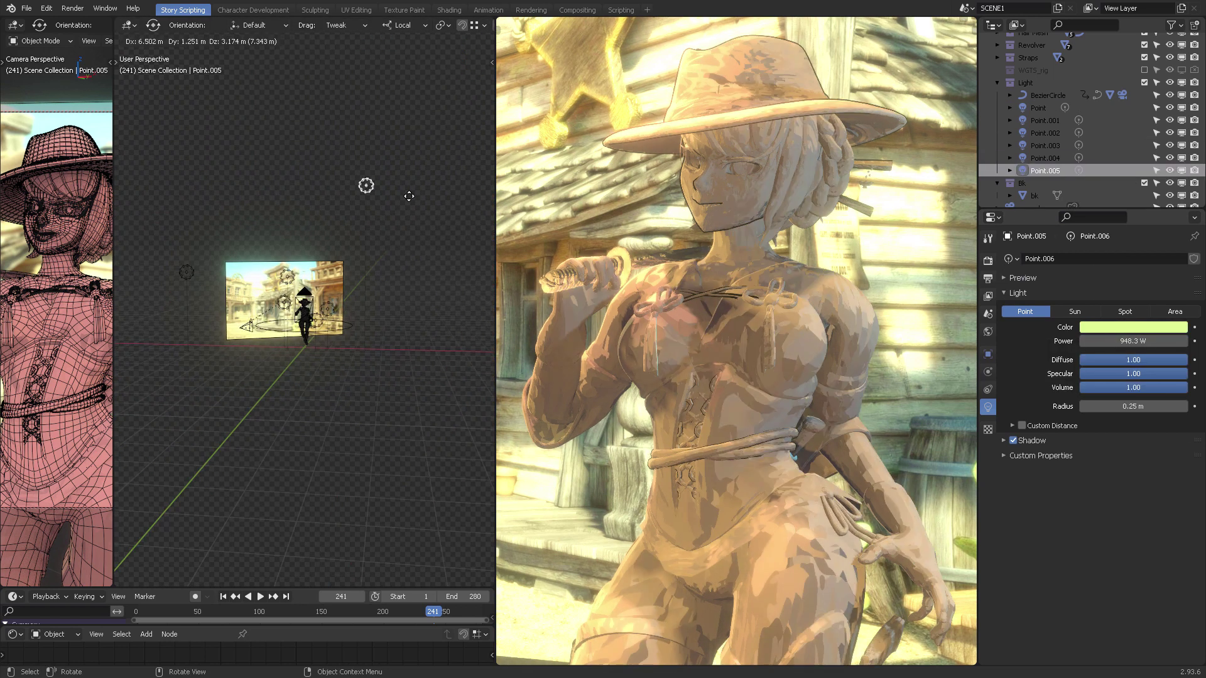
{"action": "key", "text": "shift+d"}
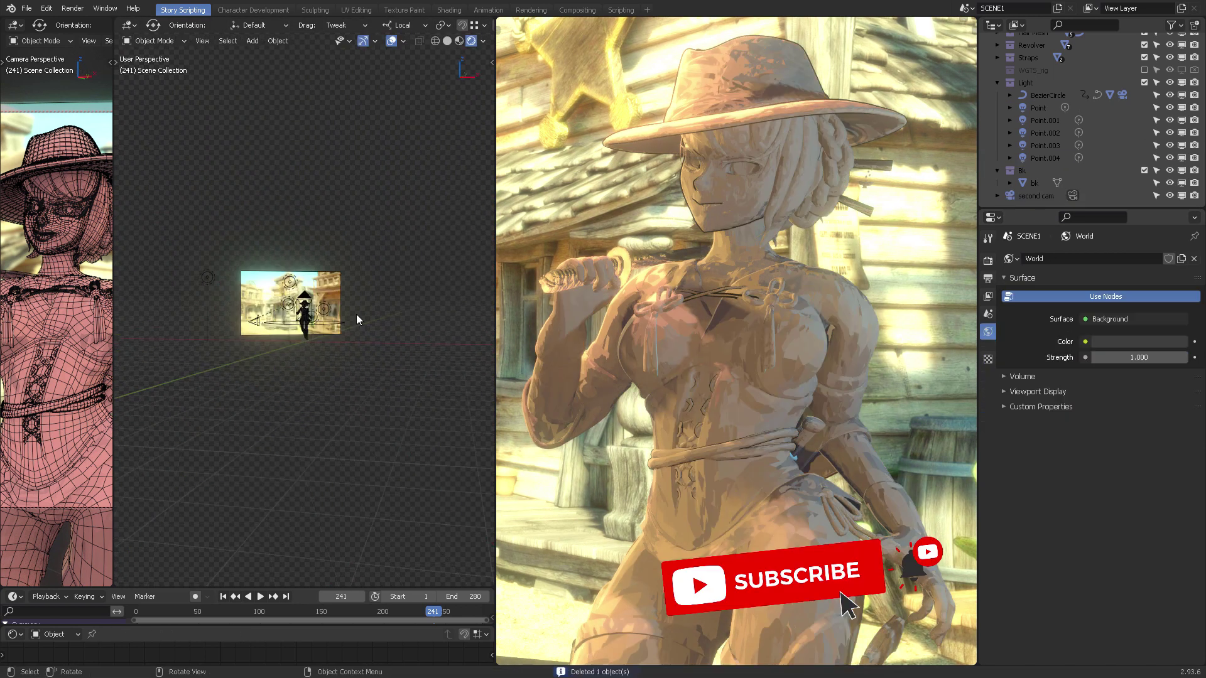
- Retune the power and colour of the point lights around the character, shifting the tint slightly
{"action": "scroll", "coordinate": [356, 314], "scroll_direction": "up", "scroll_amount": 5}
{"action": "left_click_drag", "start_coordinate": [1133, 341], "coordinate": [1124, 341]}
{"action": "left_click", "coordinate": [1101, 220]}
{"action": "left_click", "coordinate": [1119, 327]}
{"action": "left_click", "coordinate": [1110, 214]}
{"action": "left_click_drag", "start_coordinate": [1113, 217], "coordinate": [1108, 212]}
{"action": "left_click_drag", "start_coordinate": [1130, 341], "coordinate": [1123, 341]}
{"action": "left_click", "coordinate": [942, 276]}
- Duplicate a point light above the character, convert the copy to a pale yellow spot light and set its power to 215.1 W
{"action": "middle_click_drag", "start_coordinate": [367, 314], "coordinate": [379, 282]}
{"action": "key", "text": "shift+d"}
{"action": "left_click", "coordinate": [370, 206]}
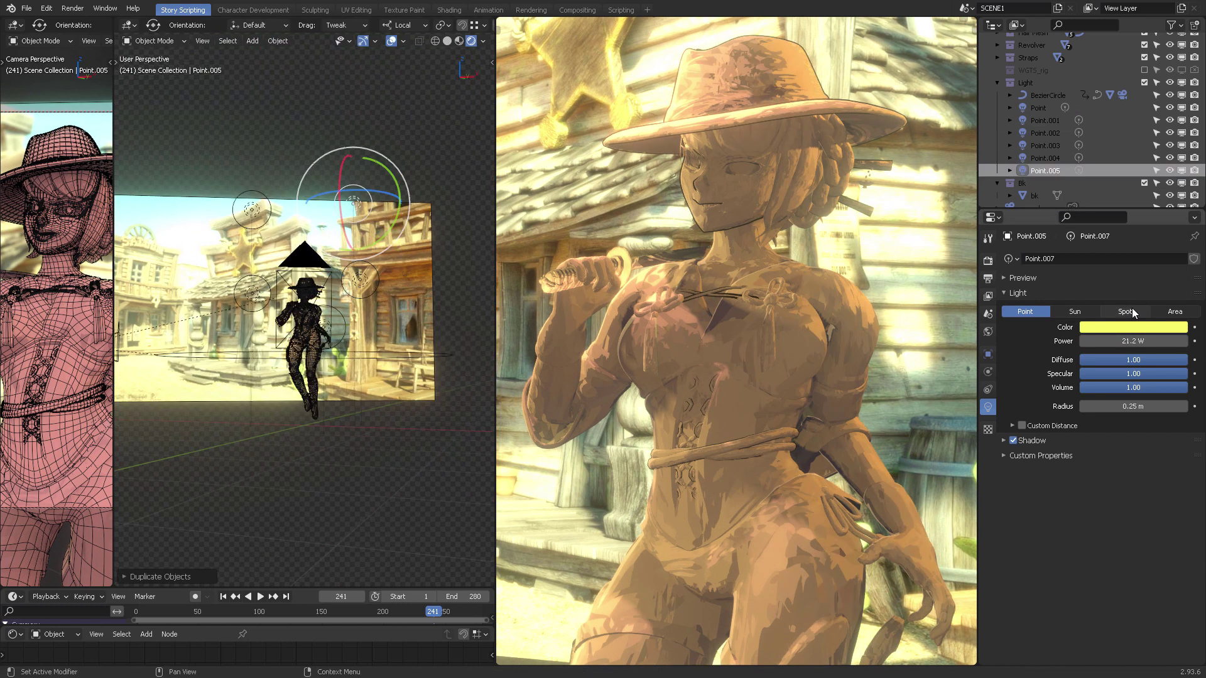
{"action": "left_click", "coordinate": [1128, 312]}
{"action": "left_click", "coordinate": [1124, 327]}
{"action": "left_click", "coordinate": [1115, 210]}
{"action": "left_click_drag", "start_coordinate": [1124, 341], "coordinate": [1155, 341]}
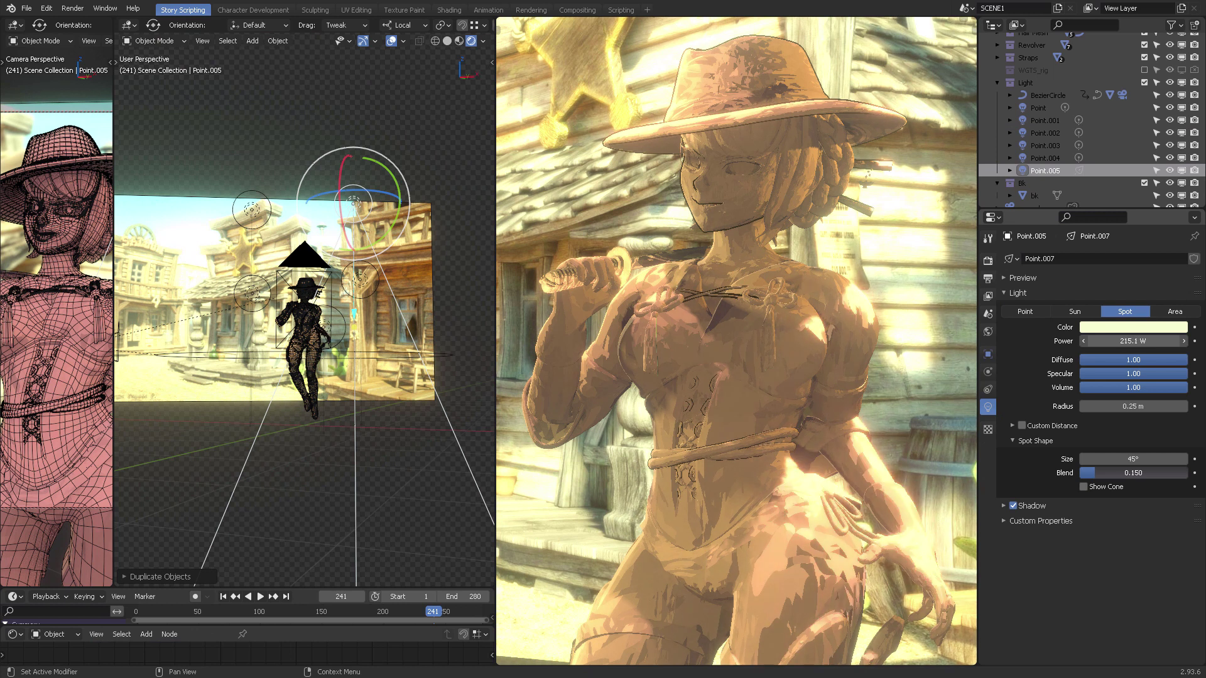
- Activate the Move tool and reposition the new spot light relative to the character
{"action": "middle_click_drag", "start_coordinate": [390, 257], "coordinate": [333, 307]}
{"action": "key", "text": "t"}
{"action": "left_click", "coordinate": [131, 112]}
{"action": "left_click_drag", "start_coordinate": [352, 219], "coordinate": [339, 236]}
{"action": "middle_click_drag", "start_coordinate": [323, 150], "coordinate": [367, 207]}
{"action": "scroll", "coordinate": [370, 263], "scroll_direction": "up", "scroll_amount": 5}
- Select the character's Body and enlarge the shader editor to show its Painterly Comic nodes
{"action": "left_click", "coordinate": [393, 340]}
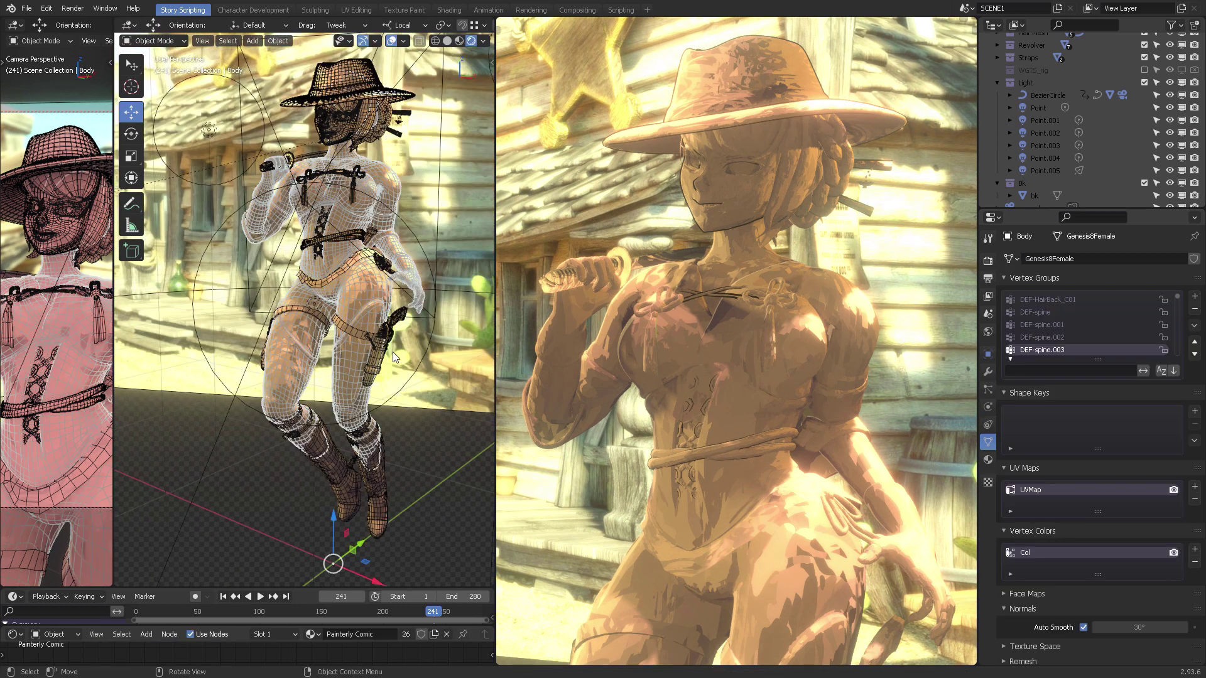
{"action": "left_click_drag", "start_coordinate": [301, 588], "coordinate": [295, 397]}
{"action": "left_click_drag", "start_coordinate": [174, 626], "coordinate": [182, 450]}
{"action": "middle_click_drag", "start_coordinate": [189, 521], "coordinate": [401, 517]}
- Try the Color blending mode on the mix node fed by Cowgirl Texture dark.png and examine the character's face
{"action": "left_click", "coordinate": [370, 523]}
{"action": "left_click", "coordinate": [380, 81]}
{"action": "double_click", "coordinate": [476, 145]}
{"action": "left_click", "coordinate": [666, 148]}
{"action": "left_click", "coordinate": [894, 595]}
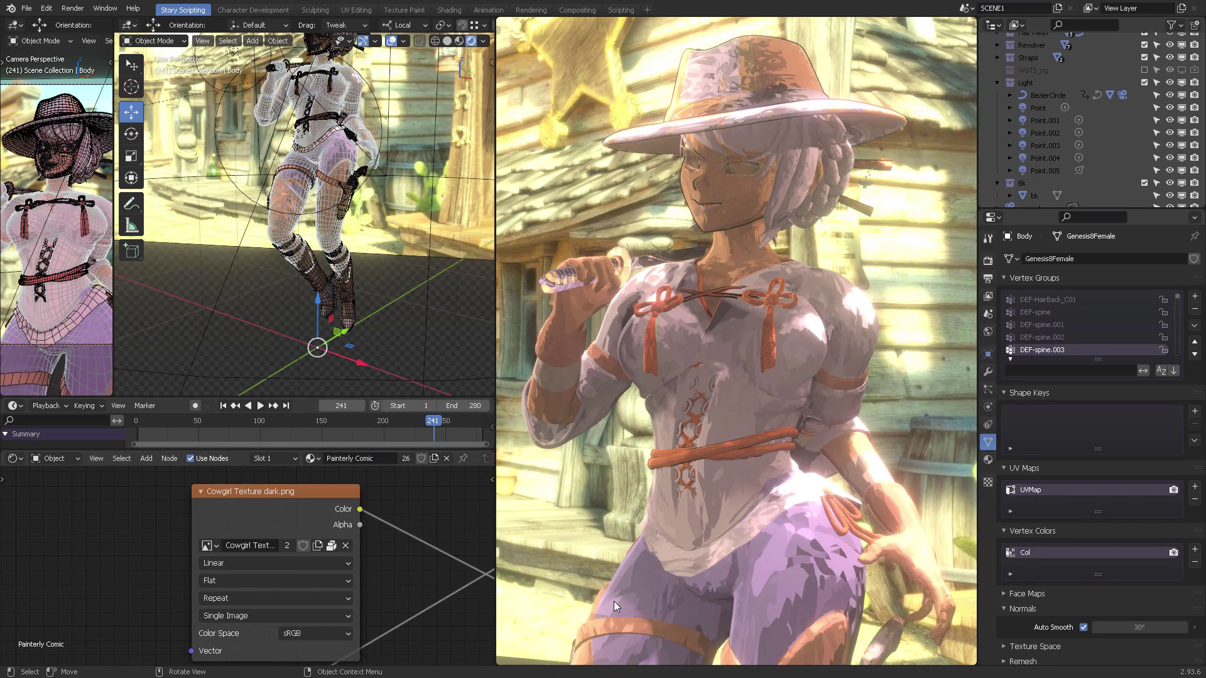
{"action": "middle_click_drag", "start_coordinate": [330, 56], "coordinate": [303, 154], "text": "shift"}
{"action": "scroll", "coordinate": [302, 151], "scroll_direction": "up", "scroll_amount": 6}
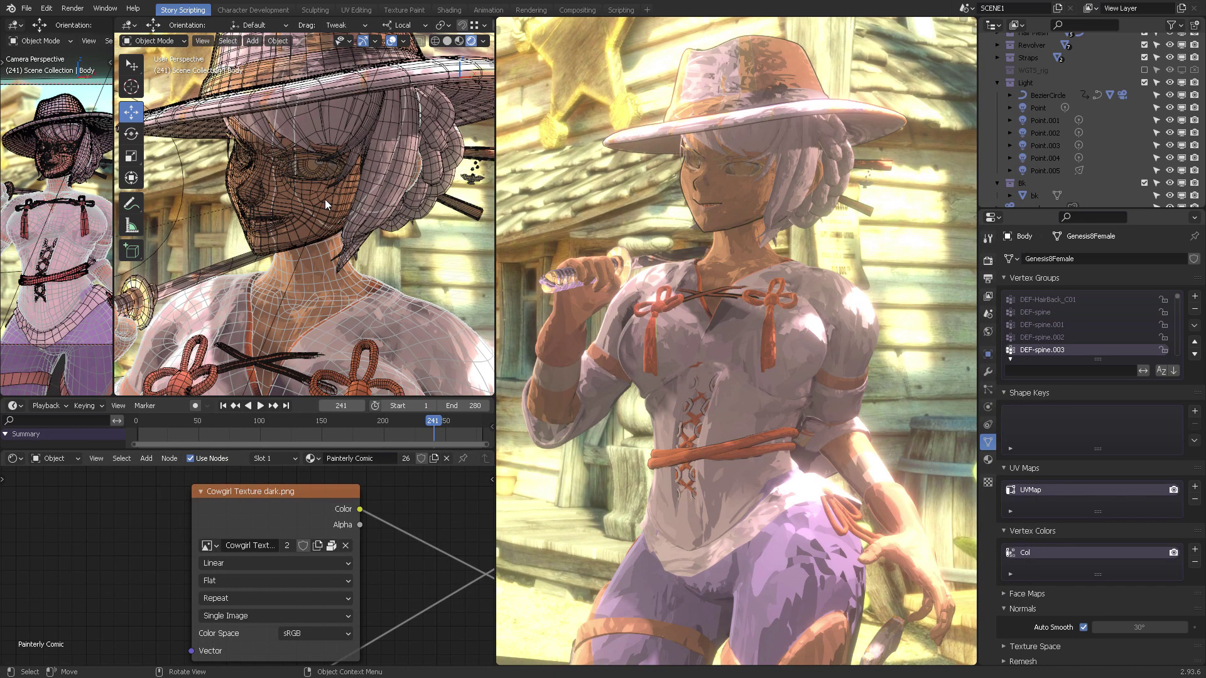
- Select the hair mesh and set the Color mix node's factor to 0.950
{"action": "left_click", "coordinate": [390, 158]}
{"action": "middle_click_drag", "start_coordinate": [425, 533], "coordinate": [283, 557]}
{"action": "scroll", "coordinate": [283, 557], "scroll_direction": "up", "scroll_amount": 1}
{"action": "left_click_drag", "start_coordinate": [418, 575], "coordinate": [456, 576]}
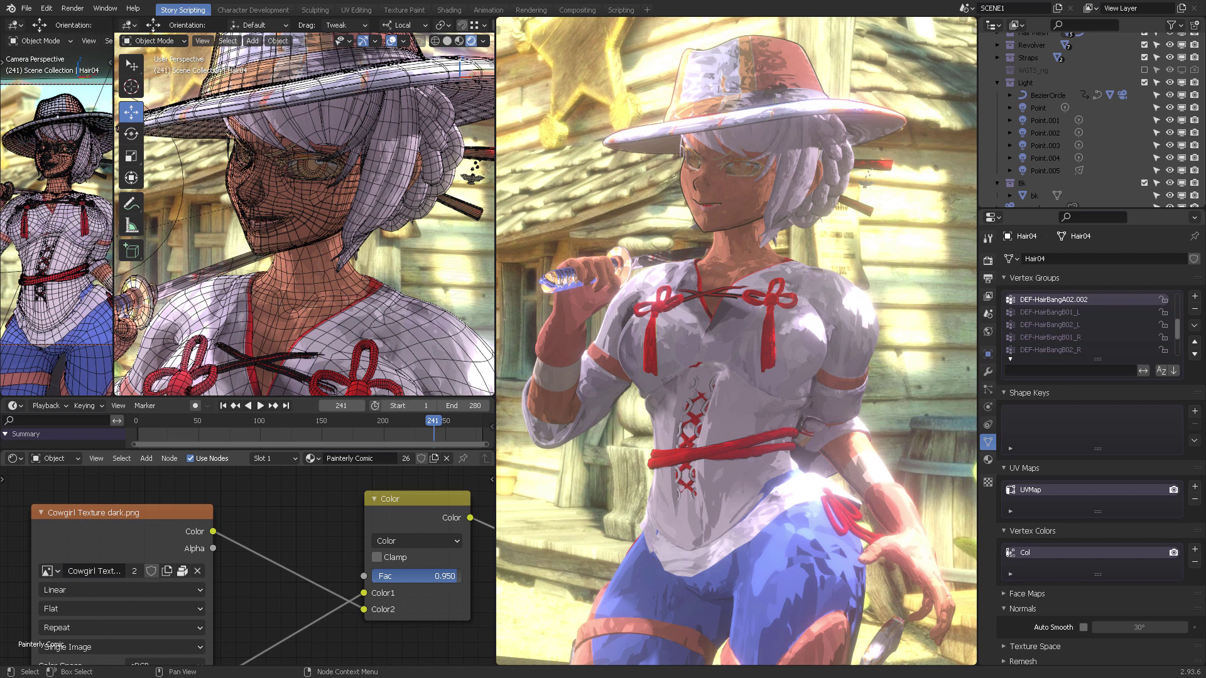
- Select the Face, show its material settings, and move the Cowgirl Texture dark.png node farther from the mix node
{"action": "left_click", "coordinate": [308, 195]}
{"action": "left_click", "coordinate": [989, 460]}
{"action": "scroll", "coordinate": [374, 590], "scroll_direction": "down", "scroll_amount": 9}
{"action": "middle_click_drag", "start_coordinate": [364, 650], "coordinate": [339, 647]}
{"action": "left_click_drag", "start_coordinate": [236, 517], "coordinate": [175, 525]}
{"action": "scroll", "coordinate": [307, 581], "scroll_direction": "up", "scroll_amount": 10}
- Try a factor of 0.683 on the mix node with the Color Dodge blending mode
{"action": "left_click", "coordinate": [412, 516]}
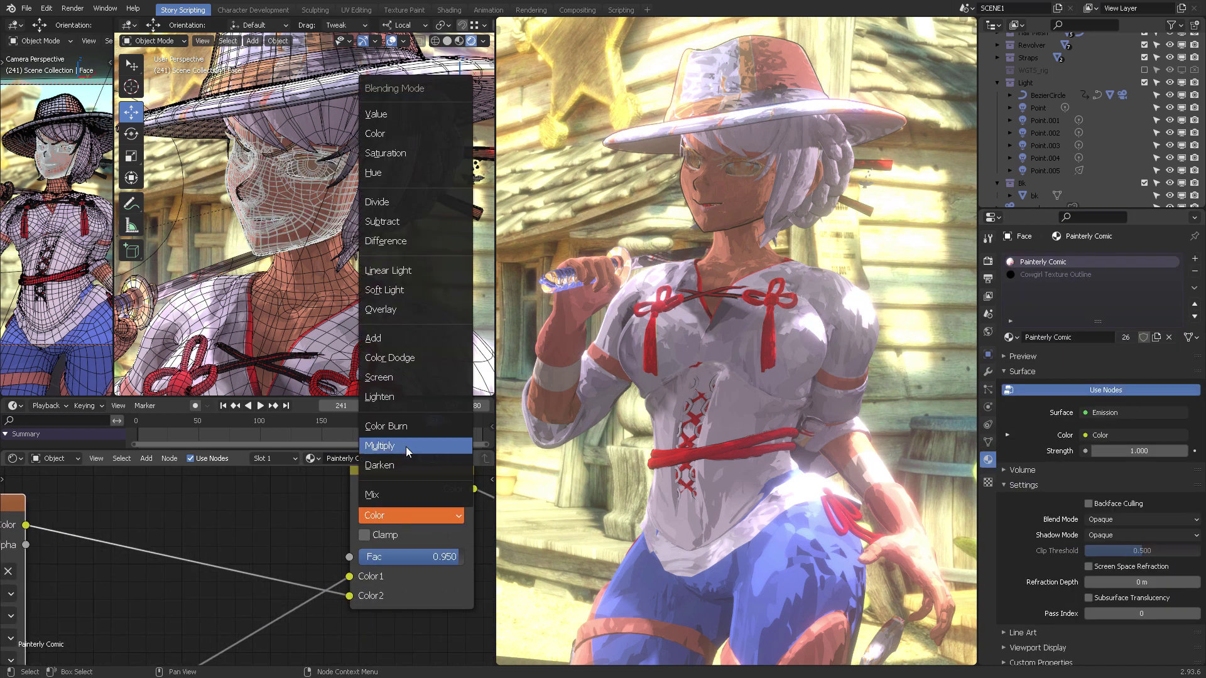
{"action": "left_click", "coordinate": [412, 496]}
{"action": "left_click_drag", "start_coordinate": [454, 558], "coordinate": [427, 559]}
{"action": "scroll", "coordinate": [433, 534], "scroll_direction": "down", "scroll_amount": 1}
{"action": "left_click", "coordinate": [429, 507]}
{"action": "left_click", "coordinate": [437, 373]}
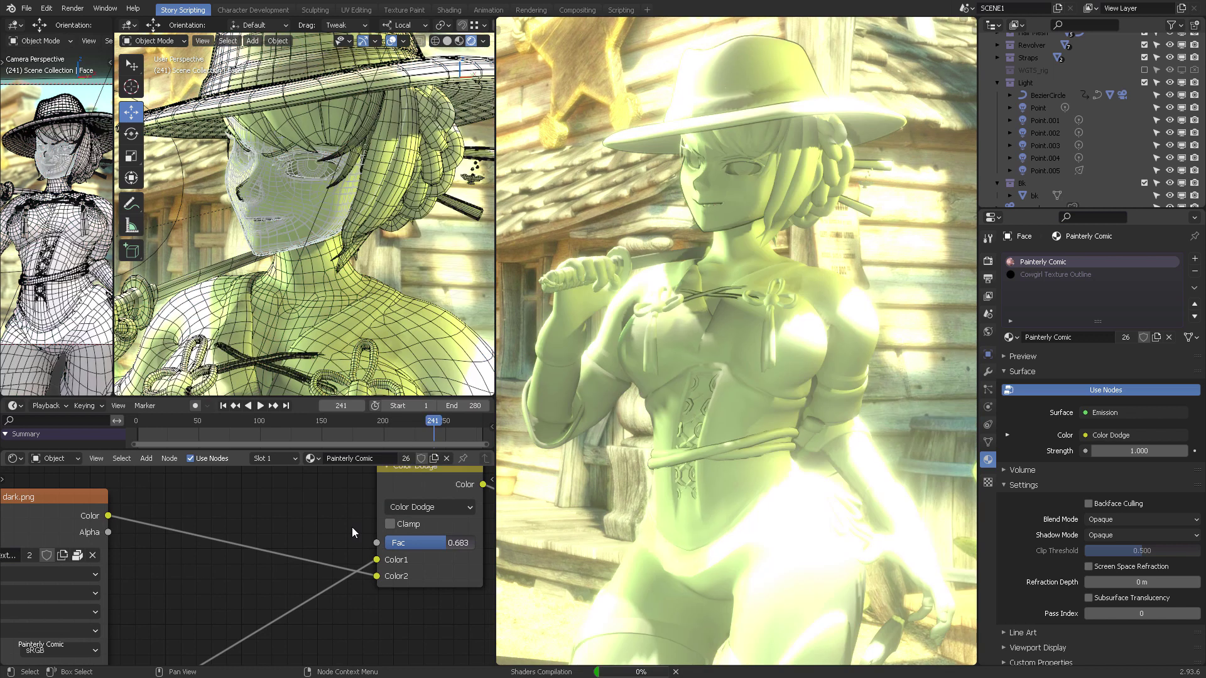
- Set the mix node's factor to 0.650 and try the Multiply blending mode
{"action": "mouse_move", "coordinate": [428, 544]}
{"action": "left_mouse_down"}
{"action": "mouse_move", "coordinate": [457, 543]}
{"action": "mouse_move", "coordinate": [433, 542]}
{"action": "left_mouse_up"}
{"action": "left_click", "coordinate": [439, 507]}
{"action": "left_click", "coordinate": [426, 448]}
- Change the mix node's blending mode to Value and set its factor to 0.450
{"action": "left_click", "coordinate": [429, 507]}
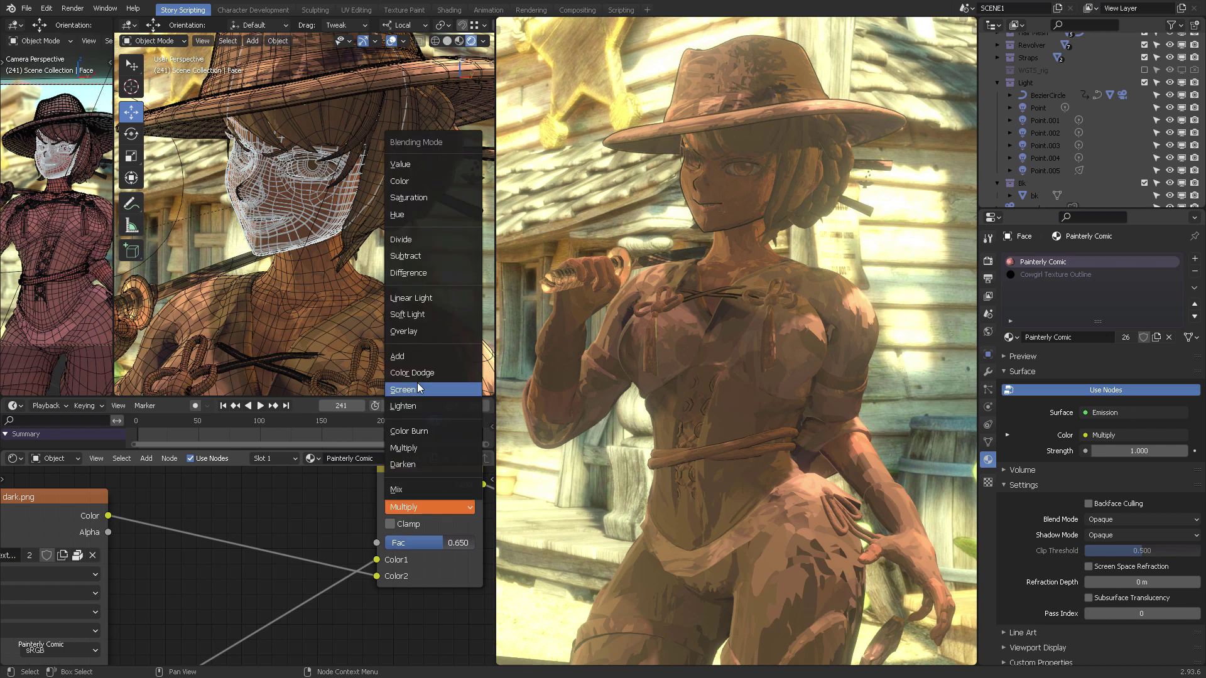
{"action": "left_click", "coordinate": [447, 164]}
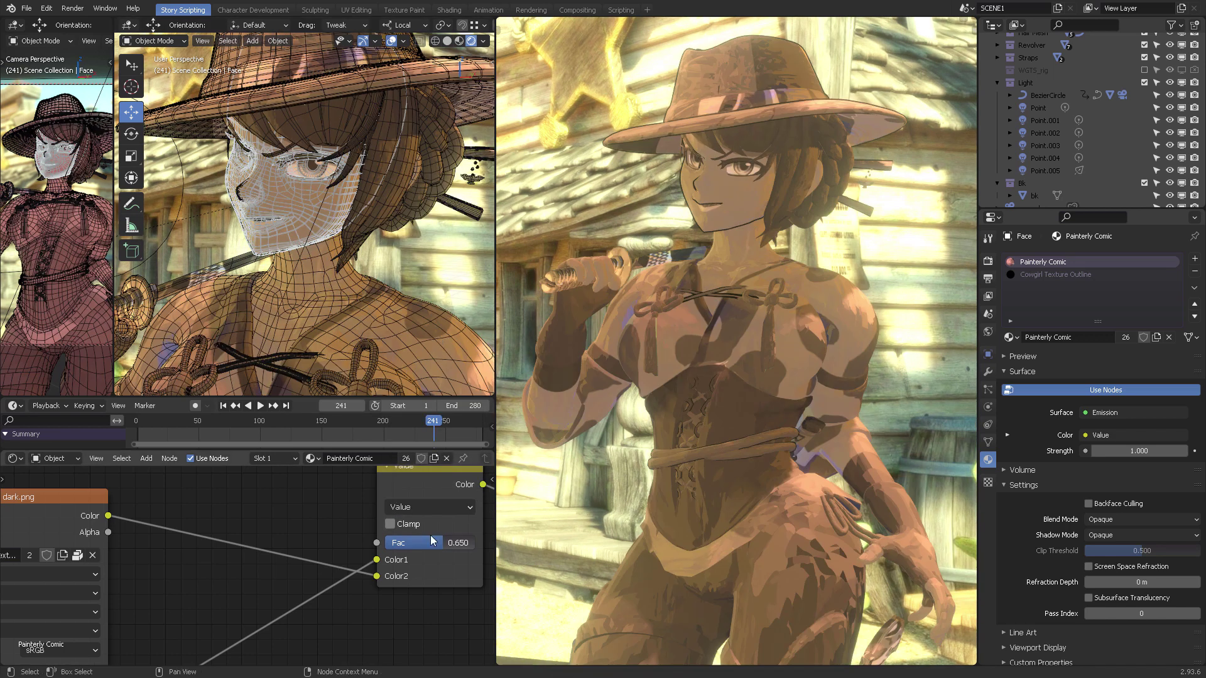
{"action": "left_click_drag", "start_coordinate": [440, 543], "coordinate": [409, 542]}
- Hide the overlays in the smaller rendered viewport and frame the character's upper body there
{"action": "left_click", "coordinate": [396, 42]}
{"action": "key", "text": "KP_0"}
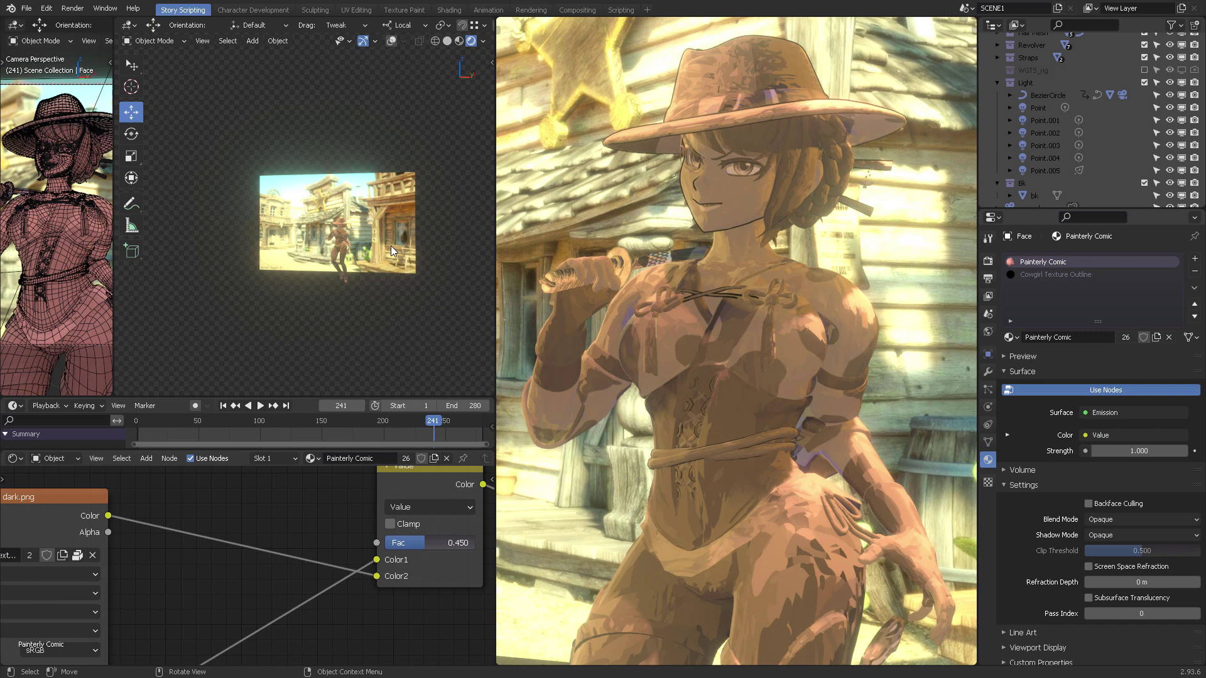
{"action": "scroll", "coordinate": [401, 214], "scroll_direction": "up", "scroll_amount": 7}
{"action": "middle_click_drag", "start_coordinate": [446, 239], "coordinate": [317, 266], "text": "shift"}
{"action": "scroll", "coordinate": [267, 528], "scroll_direction": "down", "scroll_amount": 2}
{"action": "scroll", "coordinate": [477, 556], "scroll_direction": "up", "scroll_amount": 1}
- Try a higher strength on the Painterly Comic material's Emission node
{"action": "middle_click_drag", "start_coordinate": [483, 561], "coordinate": [309, 569]}
{"action": "scroll", "coordinate": [309, 569], "scroll_direction": "down", "scroll_amount": 1}
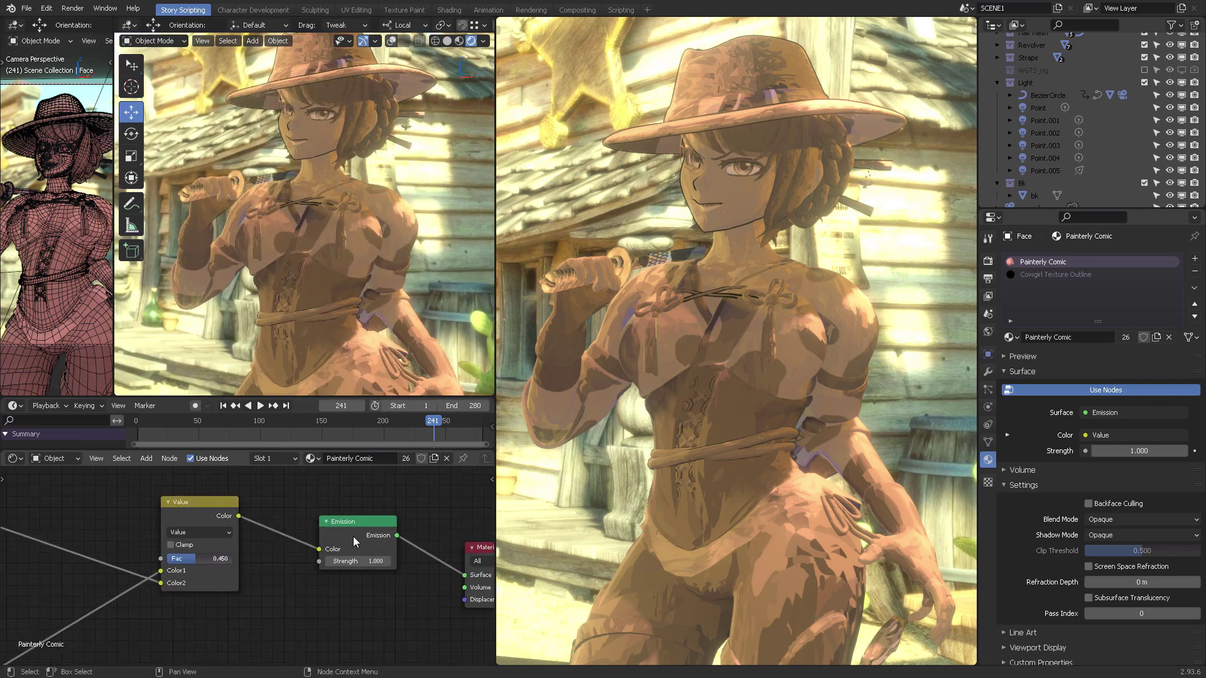
{"action": "left_click_drag", "start_coordinate": [378, 559], "coordinate": [402, 559]}
{"action": "key", "text": "ctrl+z"}
- Move the Value mix node closer to the Emission node and fine-tune its factor
{"action": "left_click_drag", "start_coordinate": [189, 499], "coordinate": [233, 508]}
{"action": "middle_click_drag", "start_coordinate": [242, 534], "coordinate": [270, 534]}
{"action": "mouse_move", "coordinate": [274, 563]}
{"action": "left_mouse_down"}
{"action": "mouse_move", "coordinate": [256, 564]}
{"action": "mouse_move", "coordinate": [279, 563]}
{"action": "left_mouse_up"}
- Try feeding the Multiply node into the Cowgirl Texture Outline material's emission colour with a strength of 0.3
{"action": "left_click", "coordinate": [1055, 274]}
{"action": "left_click_drag", "start_coordinate": [245, 515], "coordinate": [281, 548]}
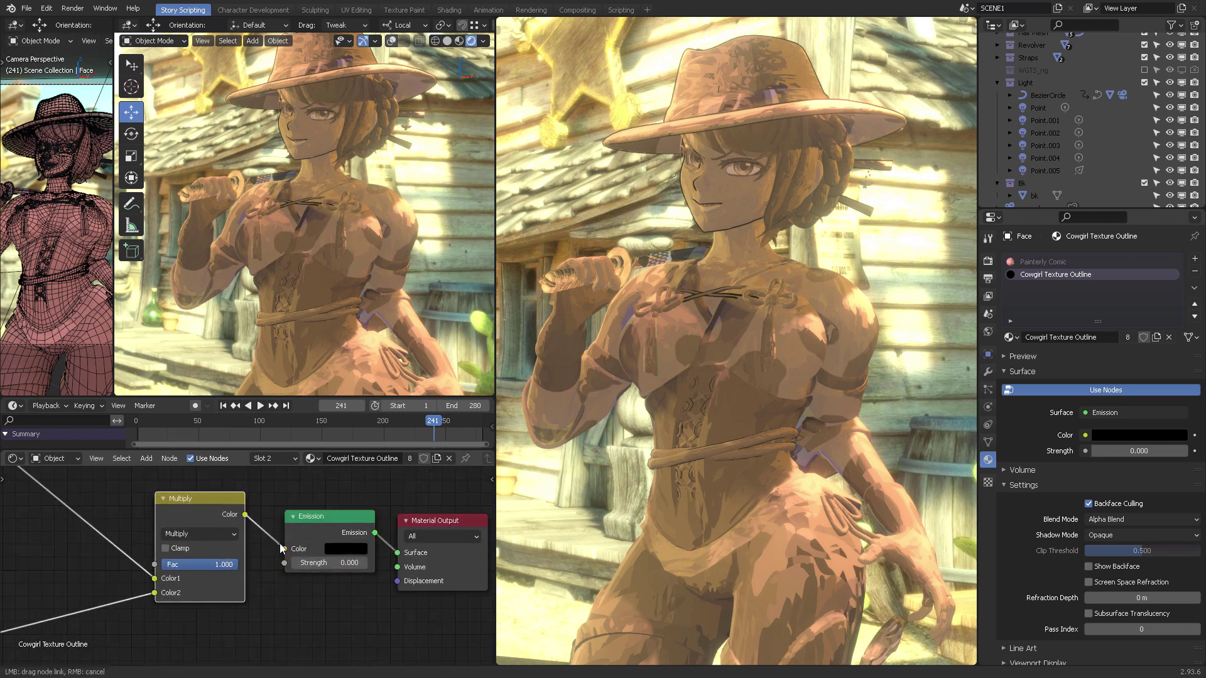
{"action": "type", "text": "0.3"}
{"action": "key", "text": "Return"}
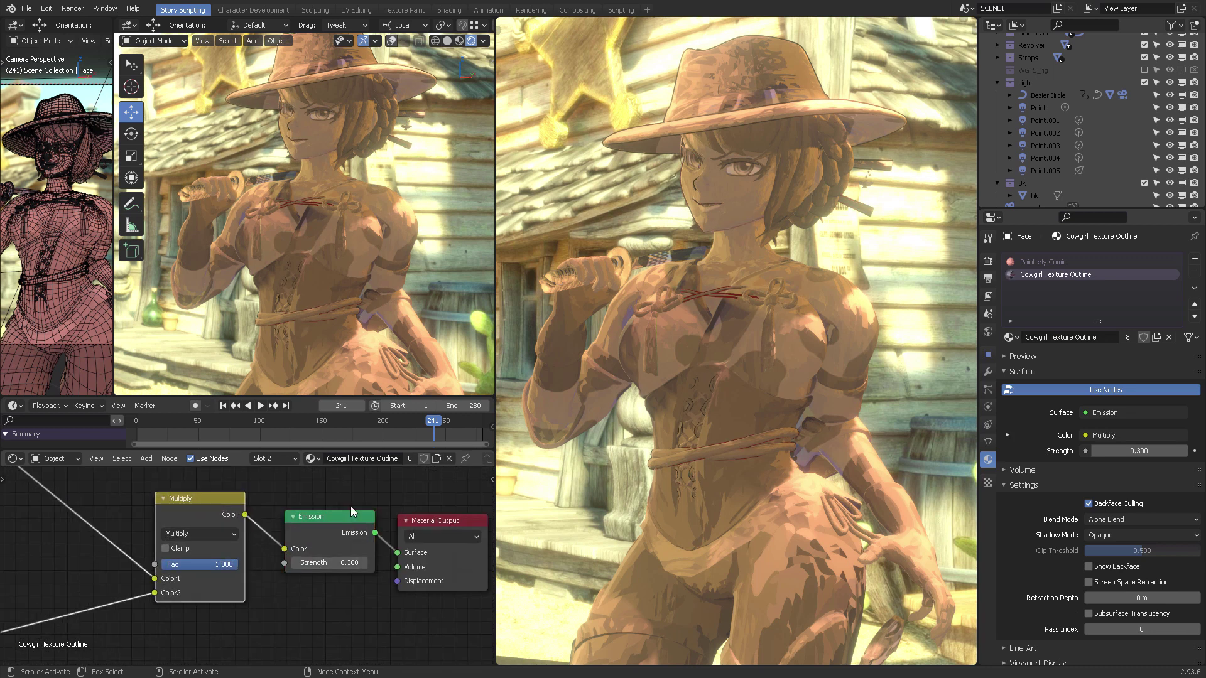
{"action": "key", "text": "ctrl+z"}
{"action": "key", "text": "ctrl+z"}
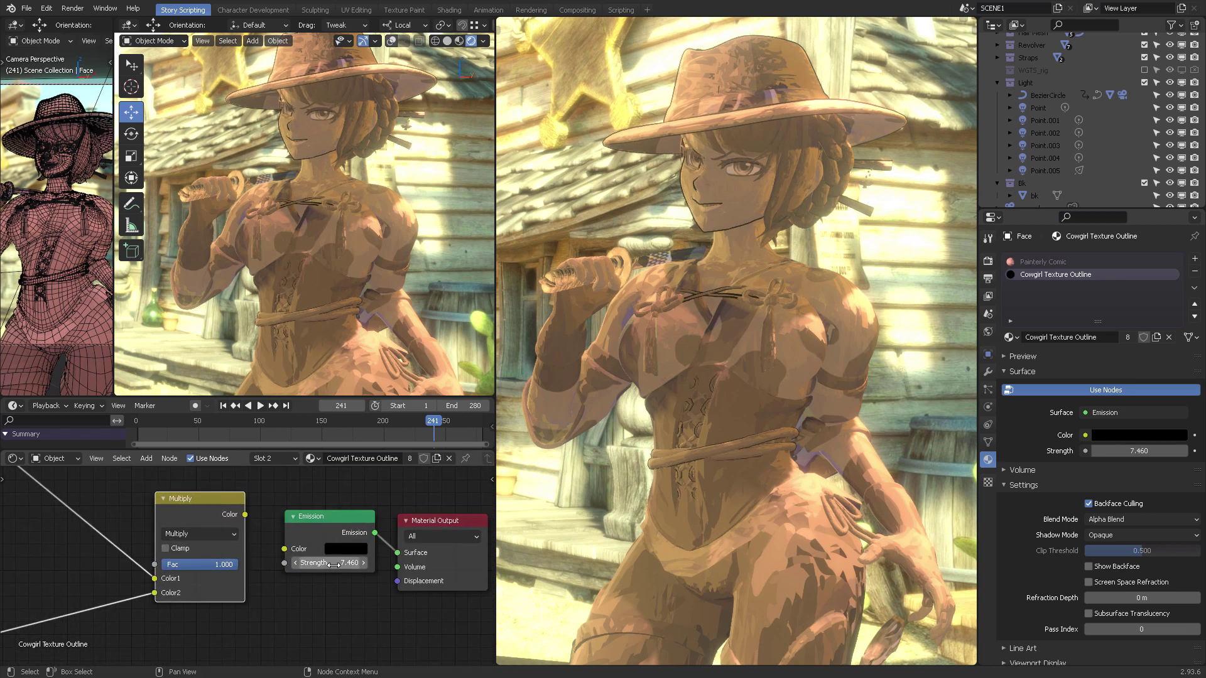
- Select the character's Body and save the Cowgirl_(Arcane comic shader).blend file
{"action": "mouse_move", "coordinate": [327, 252]}
{"action": "middle_mouse_down"}
{"action": "mouse_move", "coordinate": [203, 233]}
{"action": "mouse_move", "coordinate": [359, 266]}
{"action": "mouse_move", "coordinate": [328, 236]}
{"action": "middle_mouse_up"}
{"action": "left_click", "coordinate": [205, 233]}
{"action": "left_click", "coordinate": [27, 9]}
{"action": "left_click", "coordinate": [39, 92]}
{"action": "left_click", "coordinate": [27, 8]}
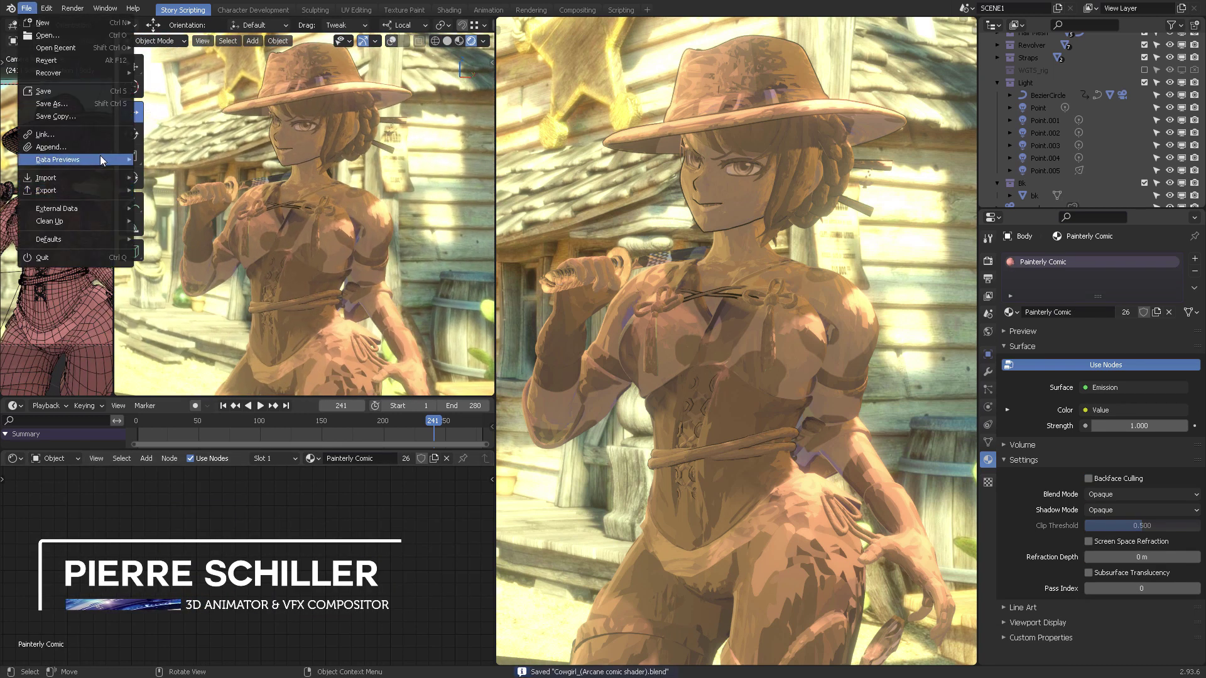
- Switch the outliner to the Blender File display mode and browse the file's image textures
{"action": "left_click", "coordinate": [1016, 26]}
{"action": "left_click", "coordinate": [1061, 81]}
{"action": "left_click", "coordinate": [999, 83]}
{"action": "left_click", "coordinate": [1001, 82]}
{"action": "scroll", "coordinate": [995, 139], "scroll_direction": "up", "scroll_amount": 2}
{"action": "left_click", "coordinate": [997, 82]}
{"action": "scroll", "coordinate": [1126, 124], "scroll_direction": "down", "scroll_amount": 2}
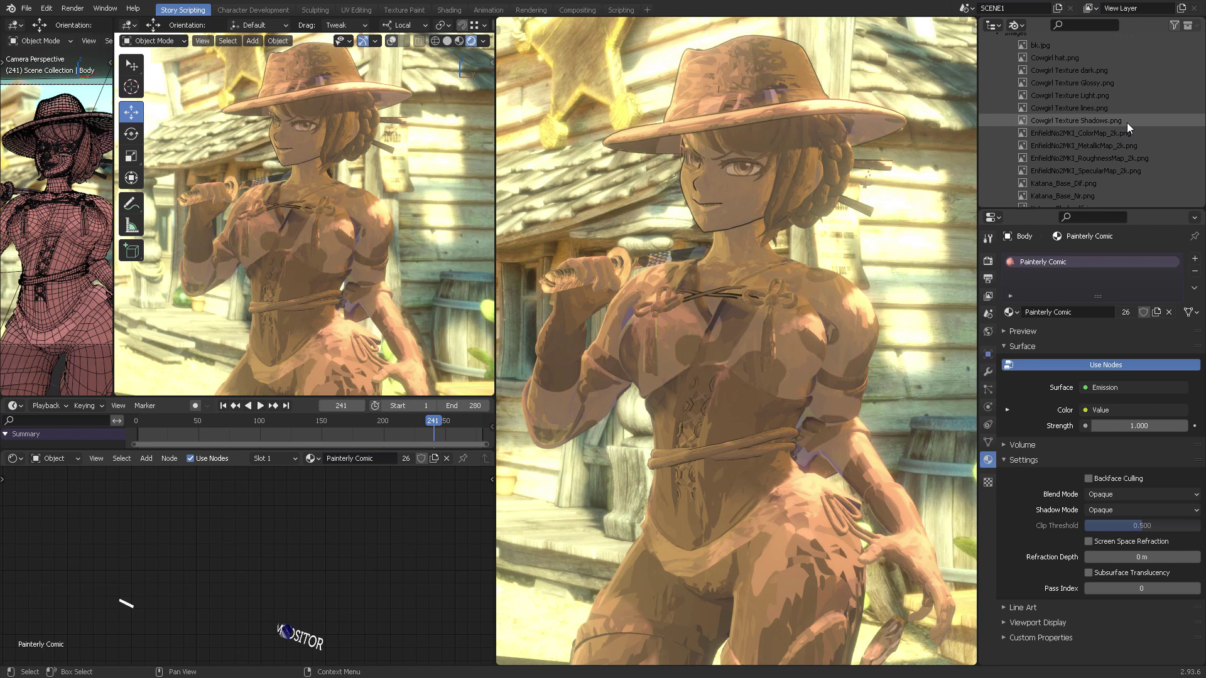